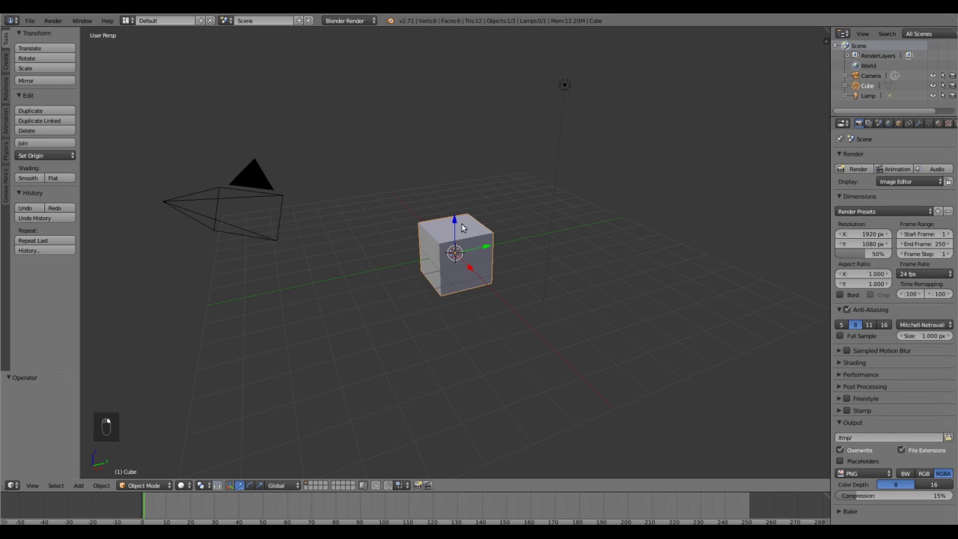
Delete the default cube and add a text object at the scene's origin
key("Delete")
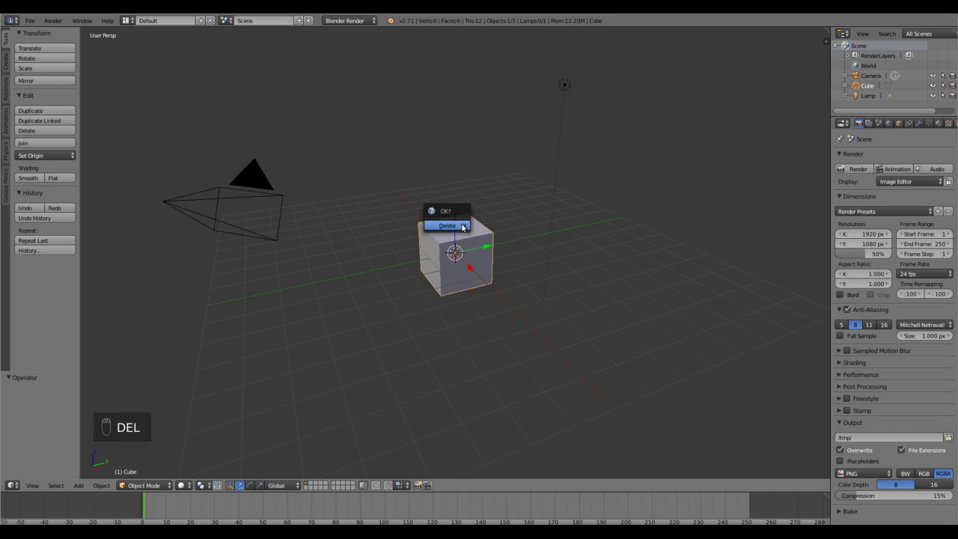
left_click(448, 225)
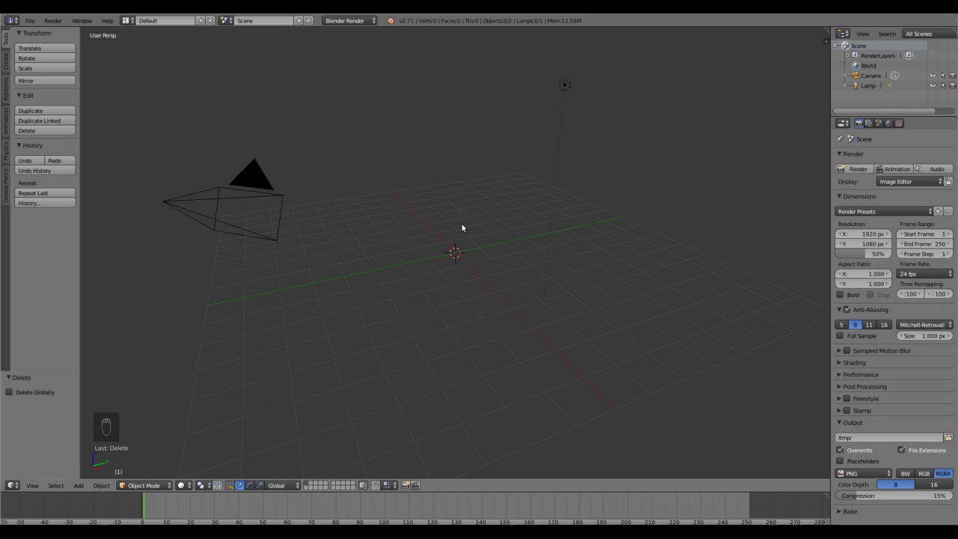
key("shift+a")
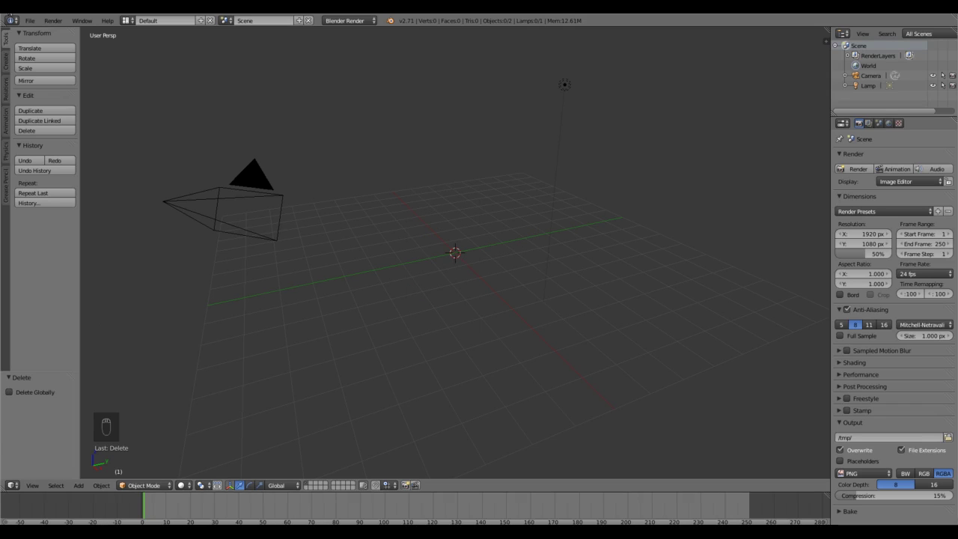
left_click(5, 60)
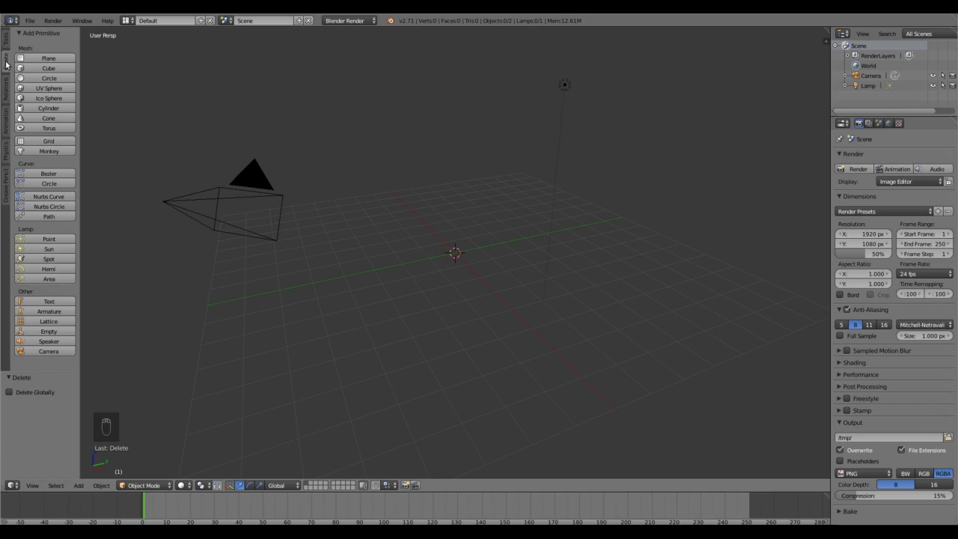
left_click(47, 303)
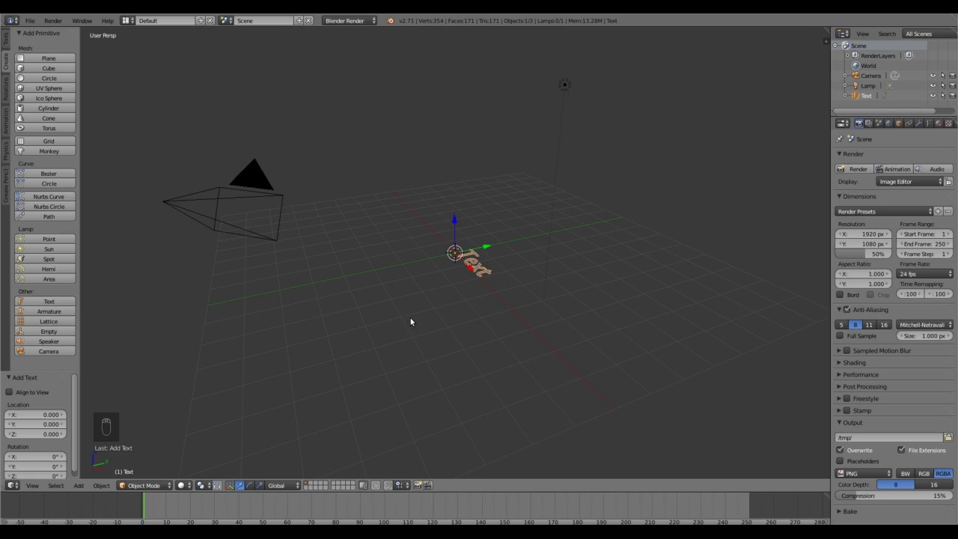
Rotate the text object 90° about the global X axis so it stands upright
key("KP_0")
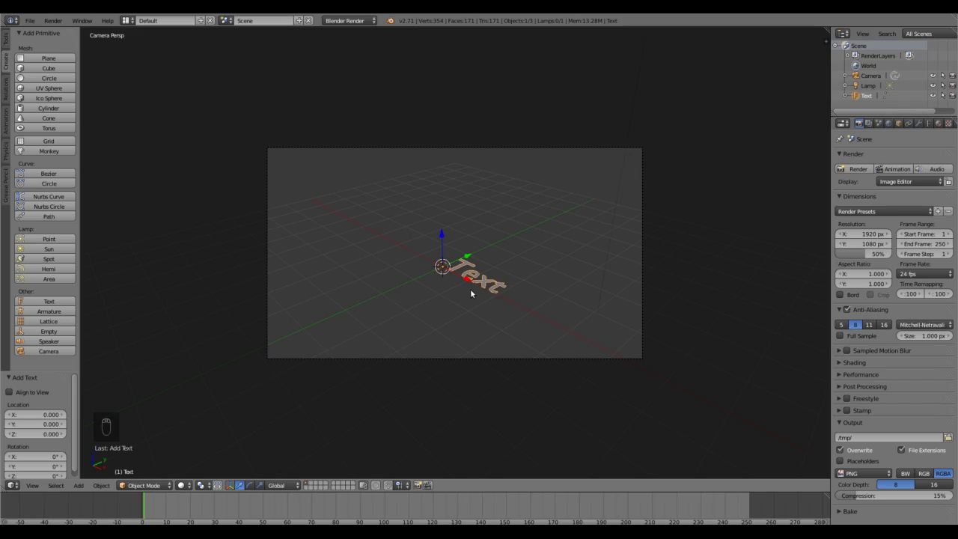
key("r")
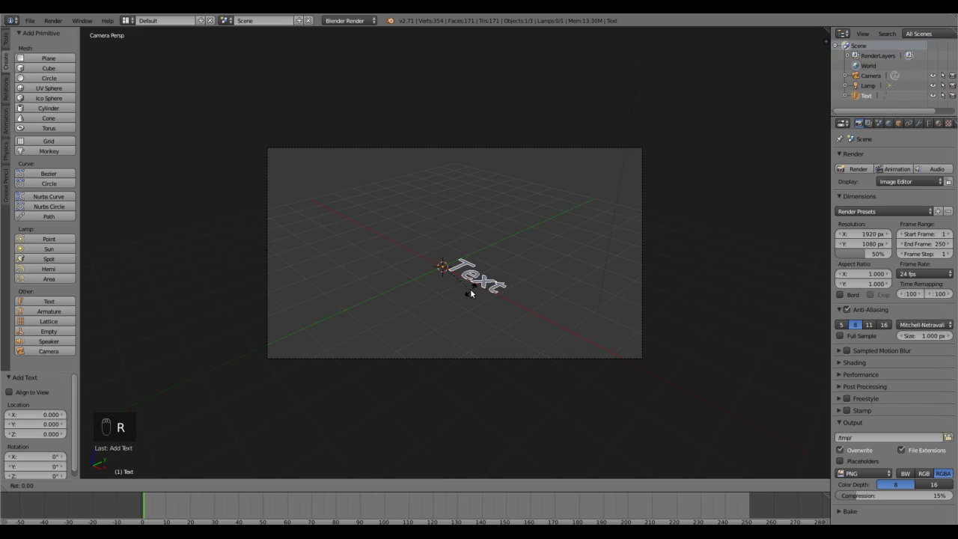
type("x90")
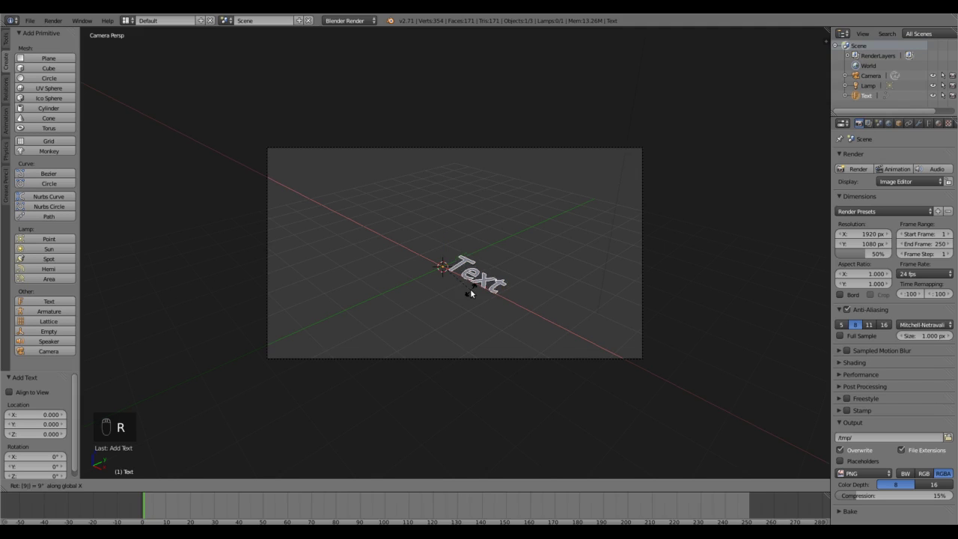
key("Return")
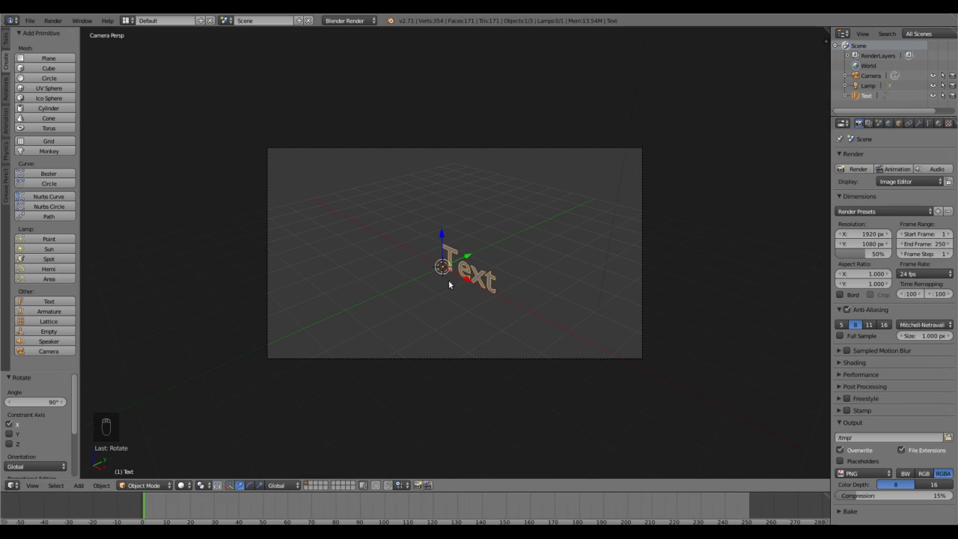
Set the text object's paragraph alignment to Center
left_click(929, 124)
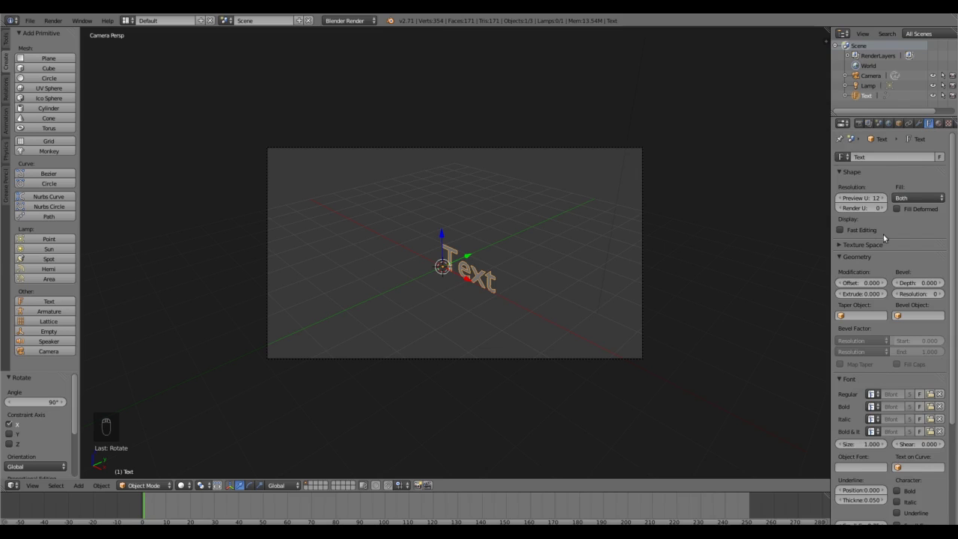
scroll(952, 249, "down", 5)
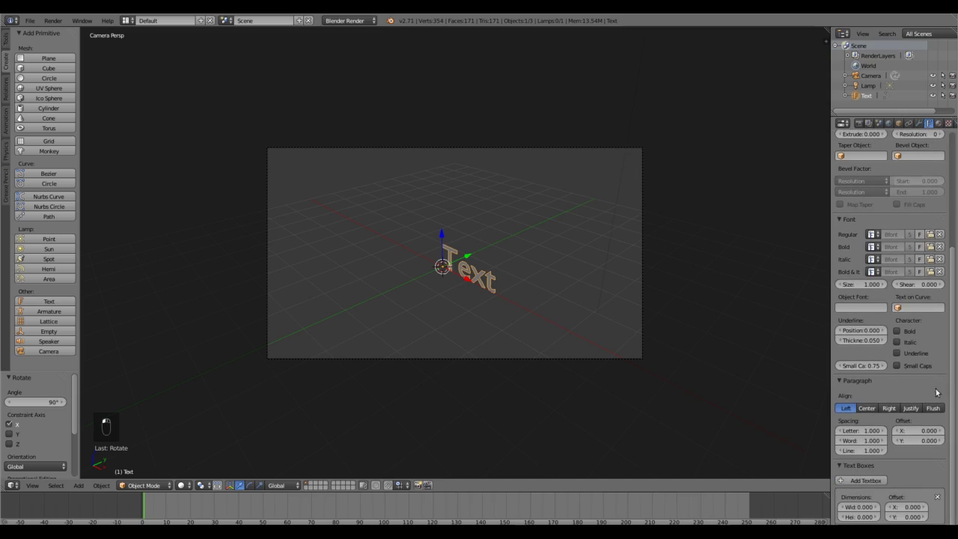
left_click(867, 408)
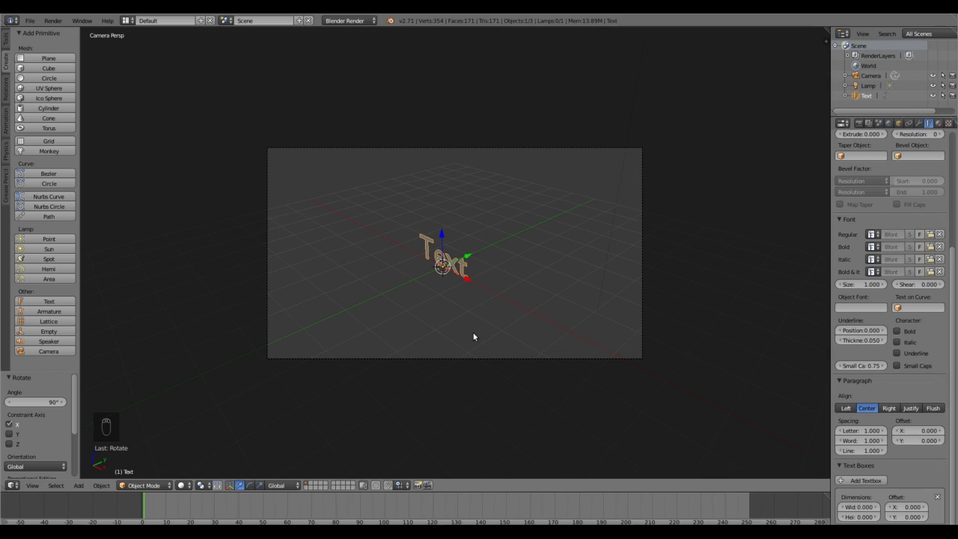
Fly the camera forward until the text fills most of the camera frame
key("shift+f")
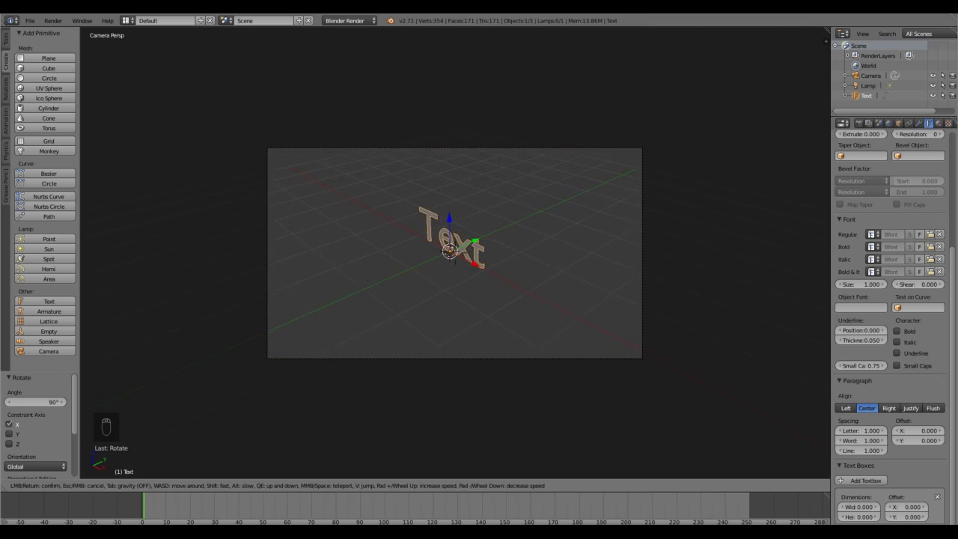
key("w")
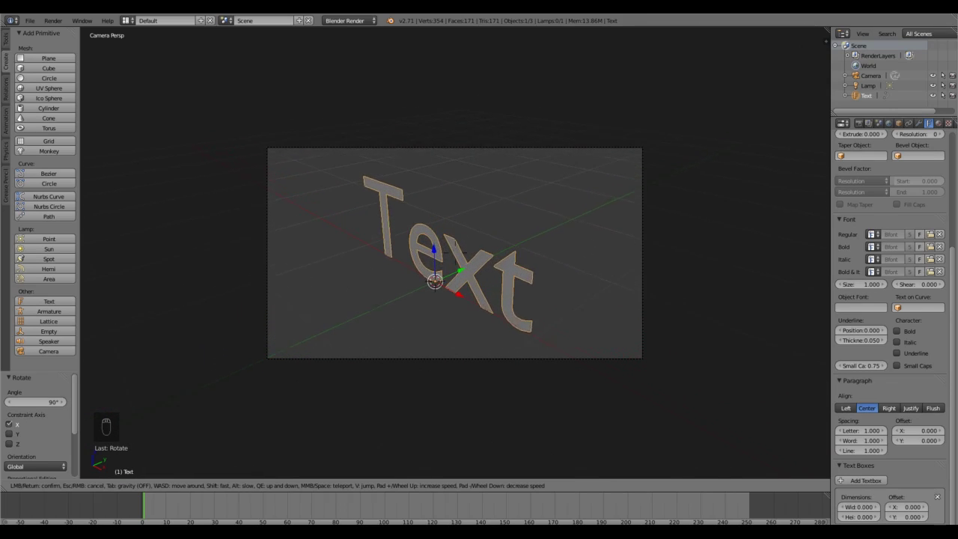
key("w")
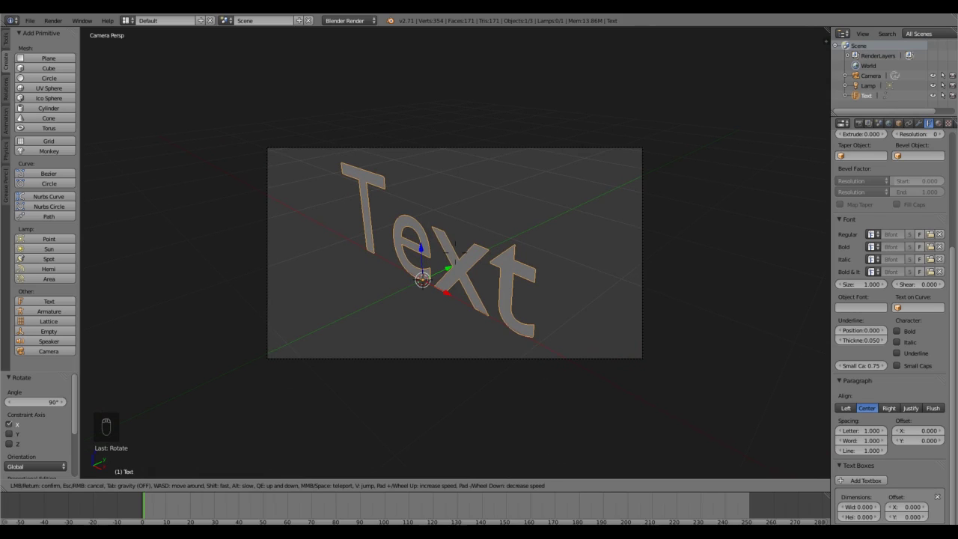
left_click(455, 257)
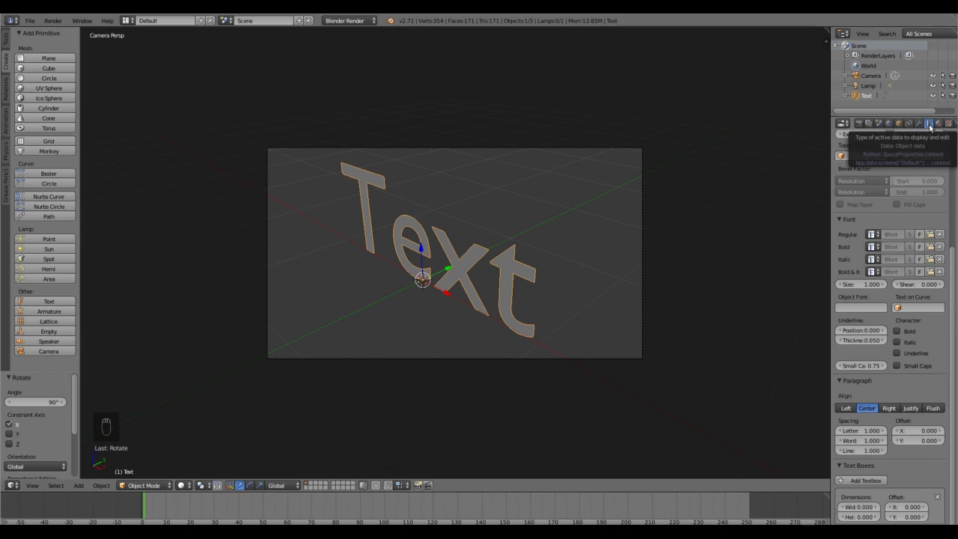
Give the text geometry an extrude of about 0.052 and a bevel depth of about 0.013
left_click_drag(952, 306, 955, 184)
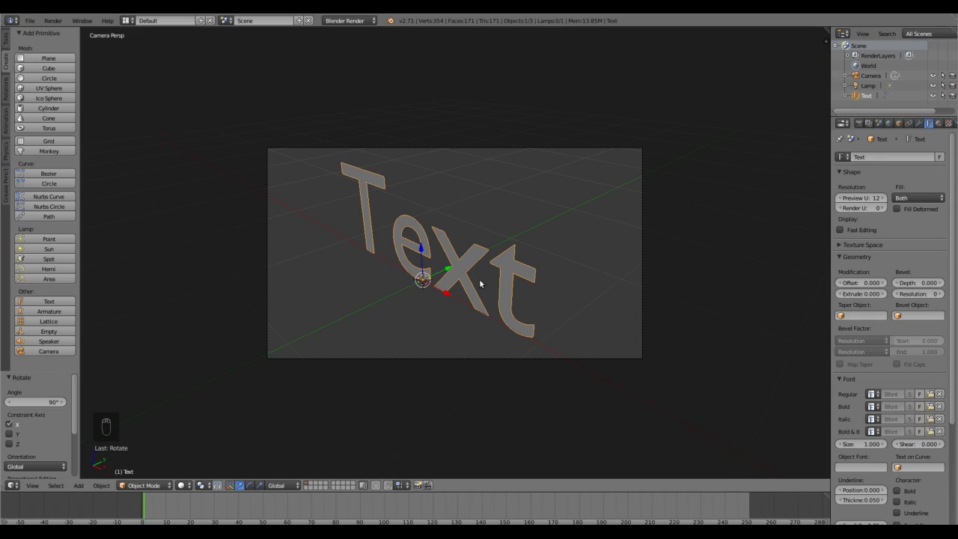
left_click(860, 296)
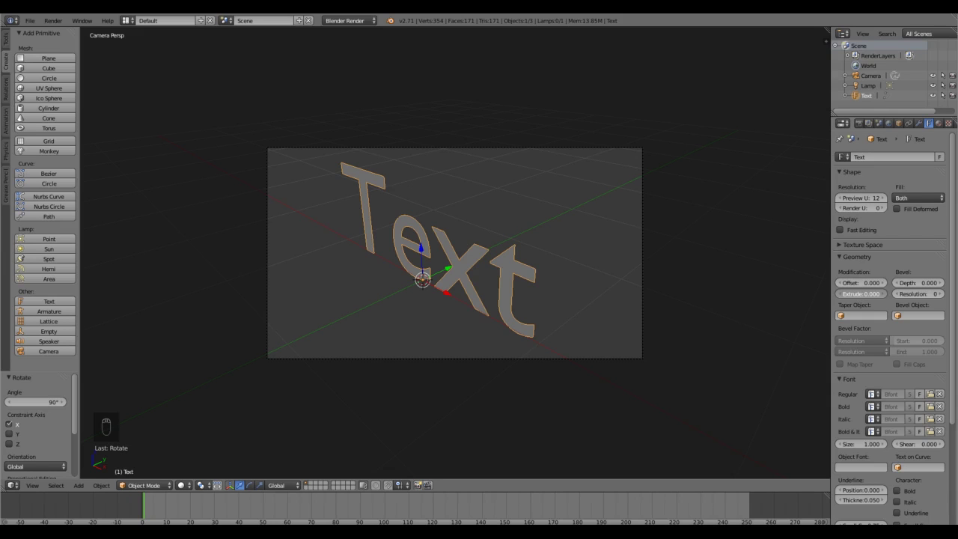
mouse_move(861, 293)
left_mouse_down()
mouse_move(877, 293)
mouse_move(860, 297)
left_mouse_up()
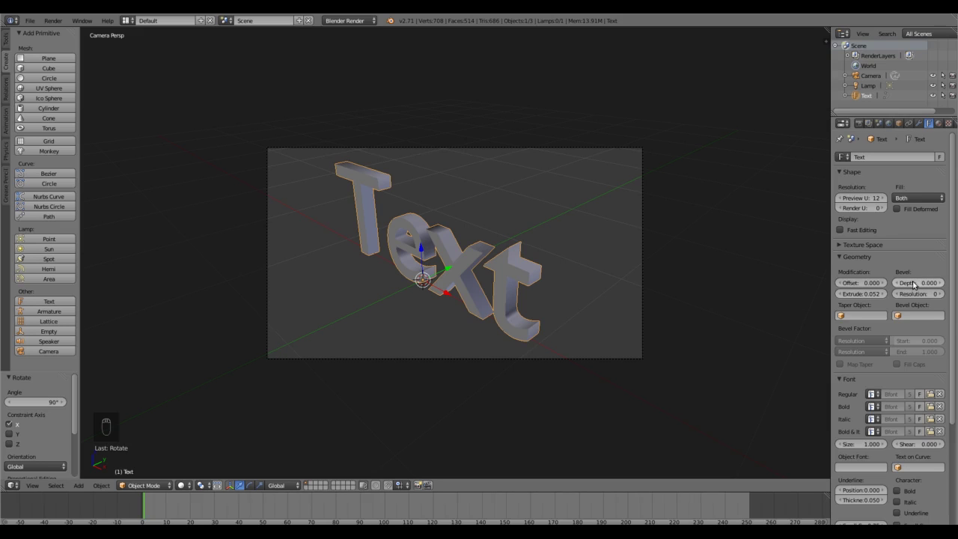
left_click_drag(918, 283, 925, 282)
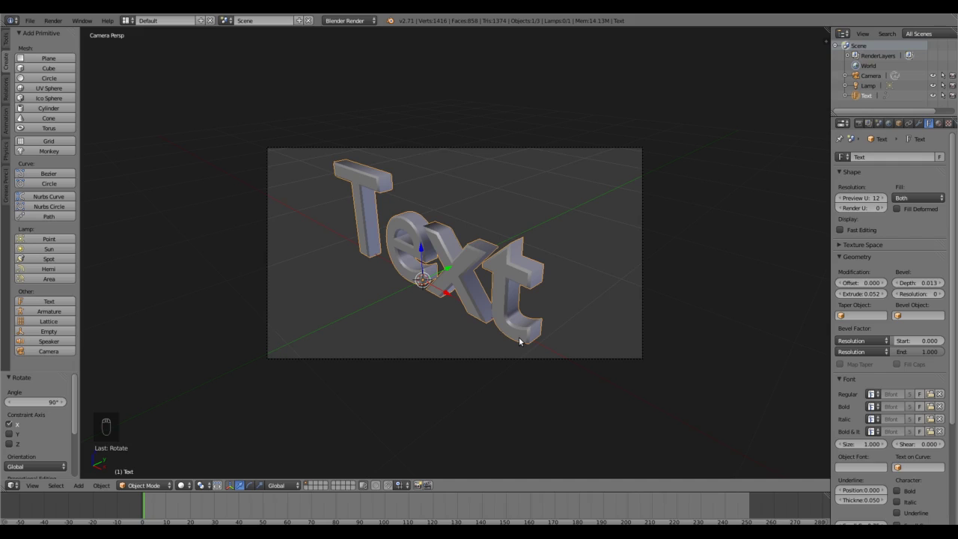
Replace the text object's content with "Cool!" in Edit Mode and return to Object Mode
left_click(145, 486)
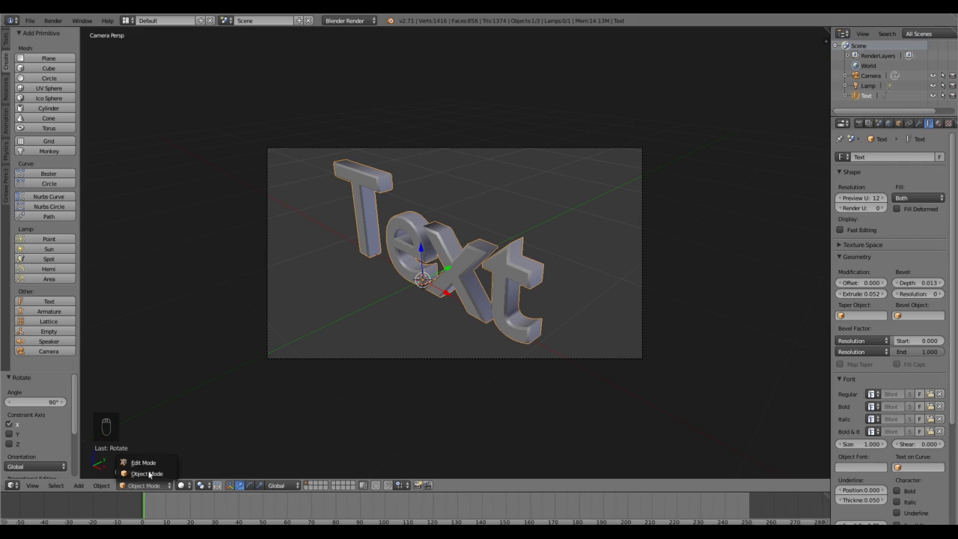
left_click(146, 462)
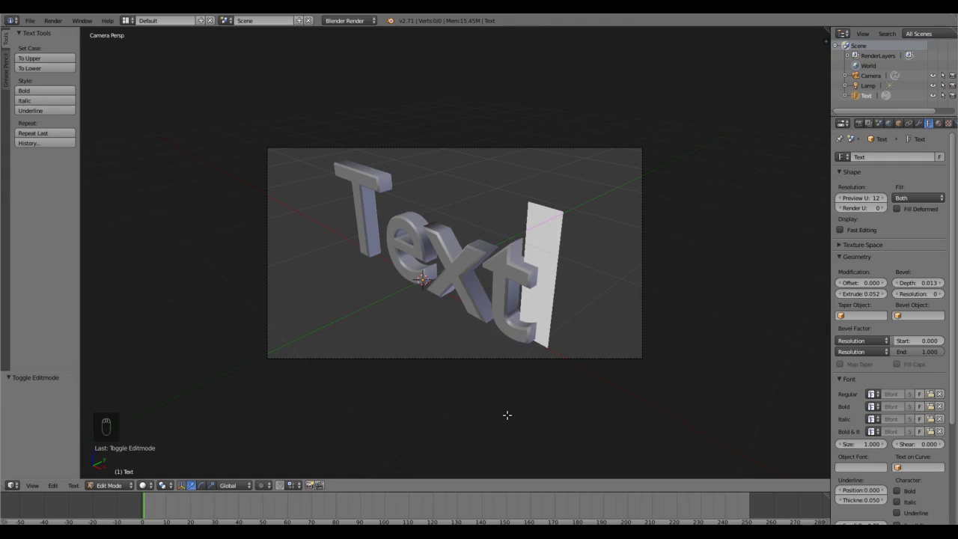
key("BackSpace")
key("BackSpace")
key("BackSpace")
key("BackSpace")
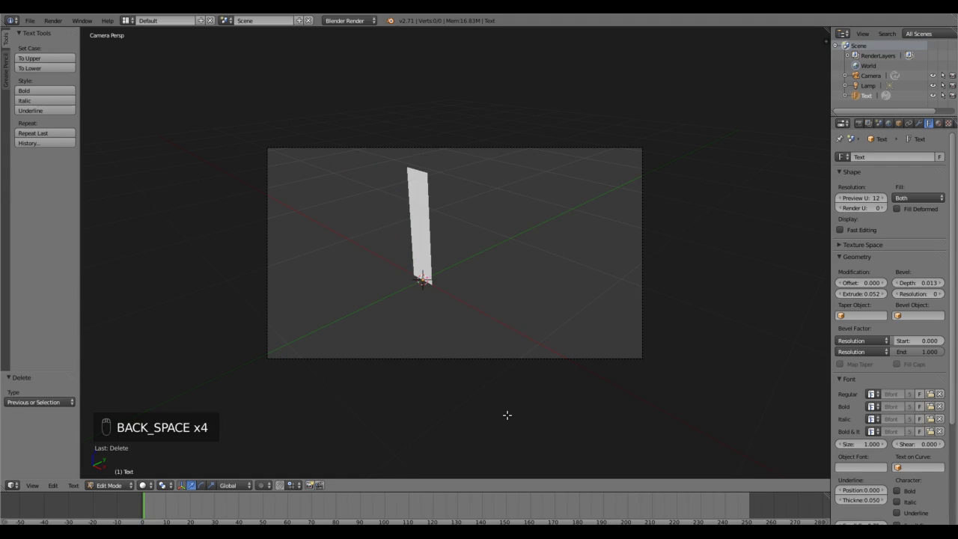
type("Cool")
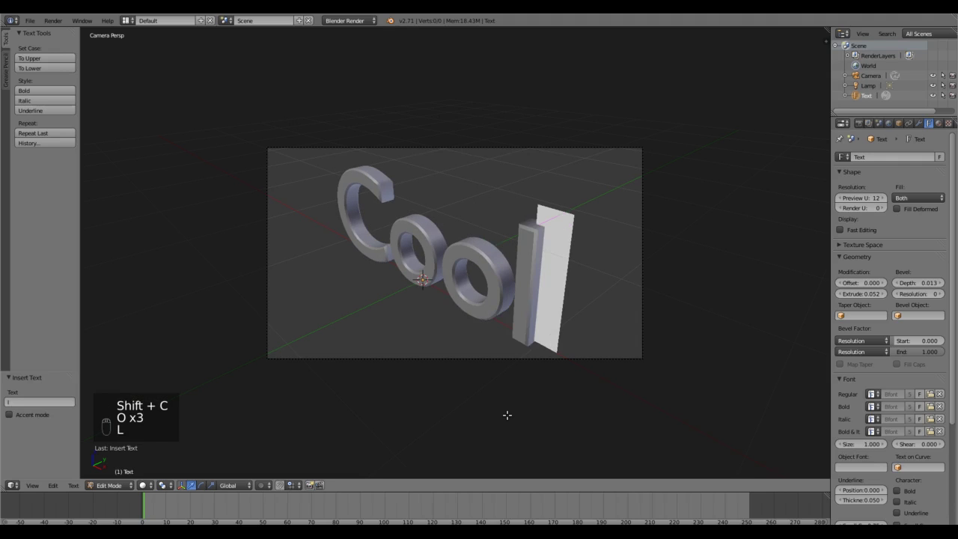
type("!")
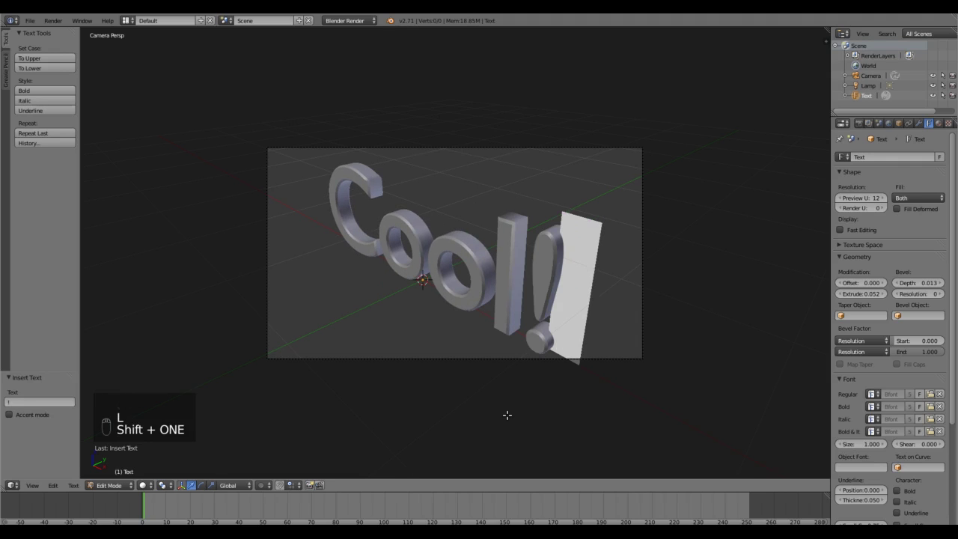
left_click(109, 486)
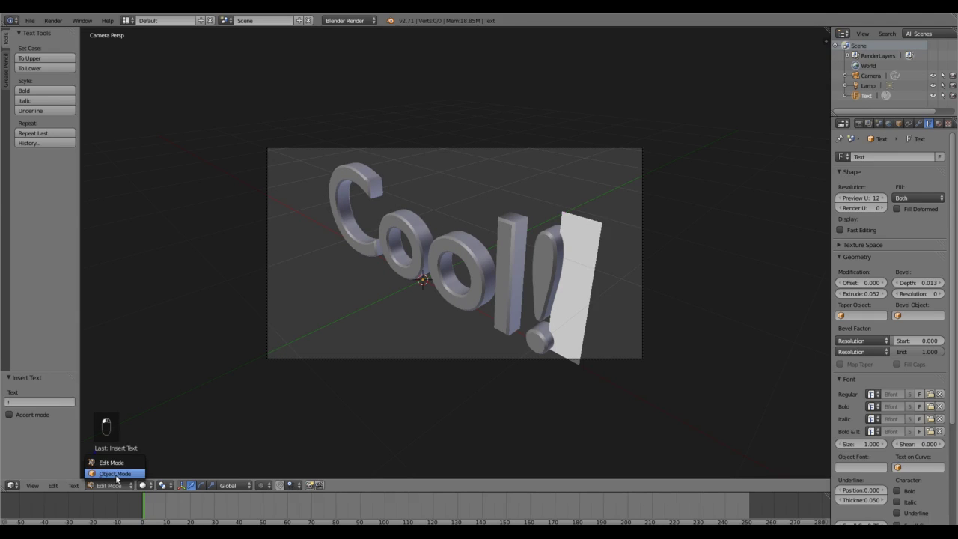
left_click(116, 479)
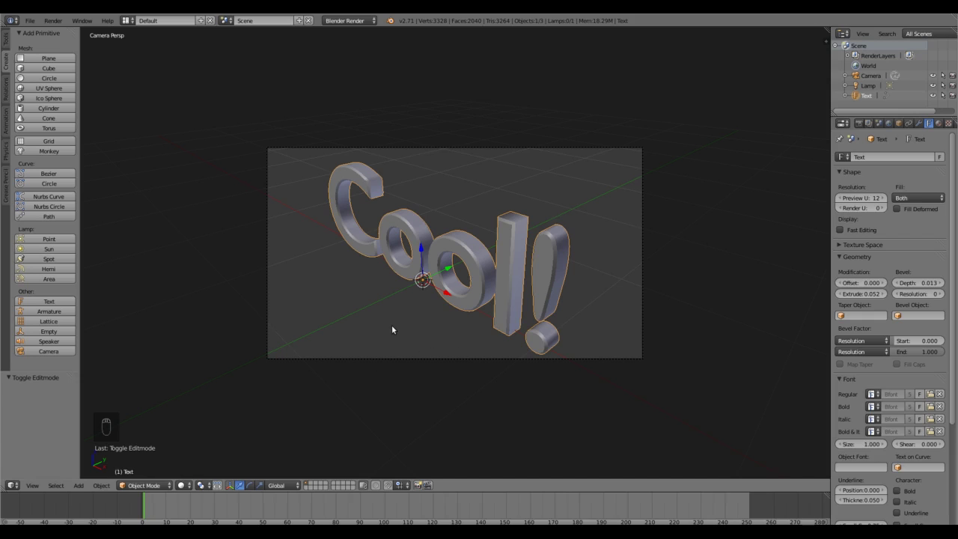
key("Tab")
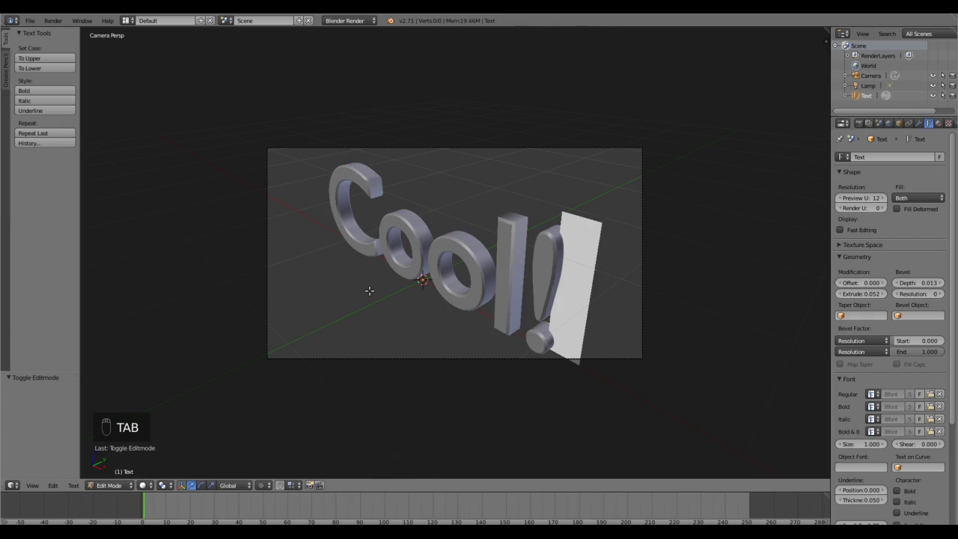
key("Tab")
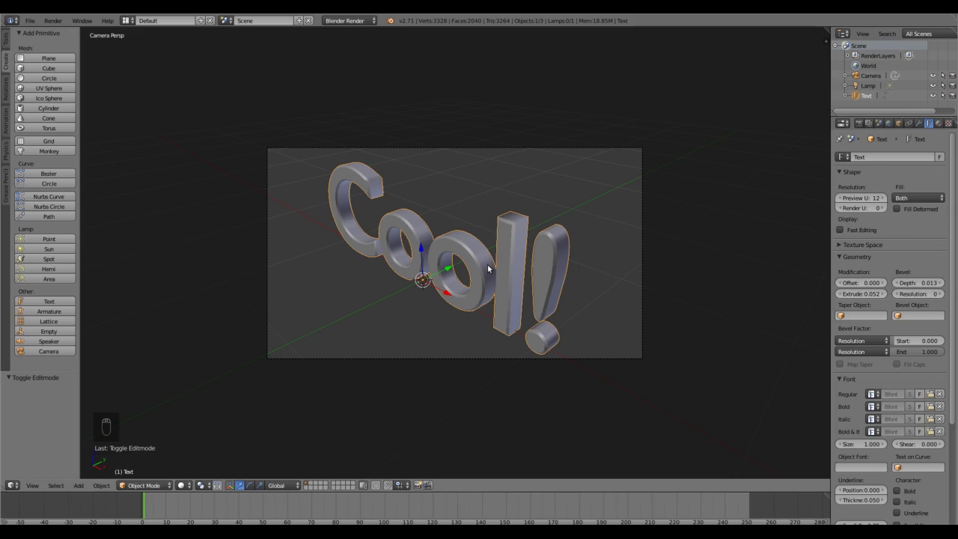
Render a test image to check the lighting on the text, and close the render
key("F12")
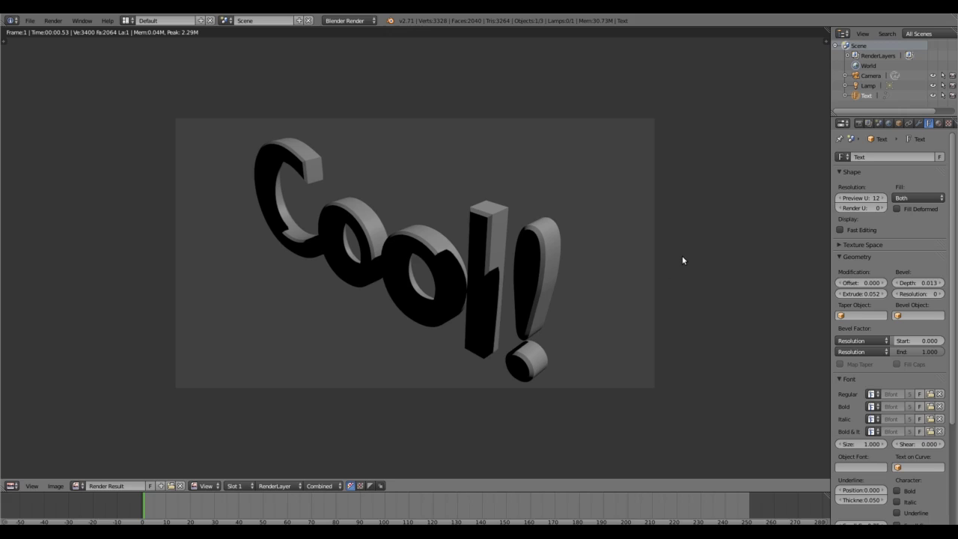
key("Escape")
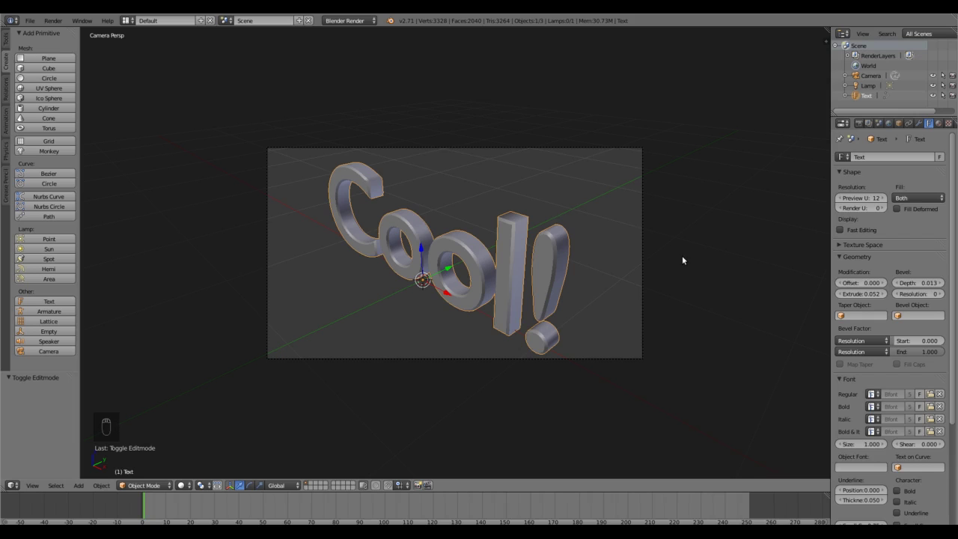
Move the lamp in the right side view to just behind and above the camera, about -2.69 on Y and -4.38 on Z
key("KP_3")
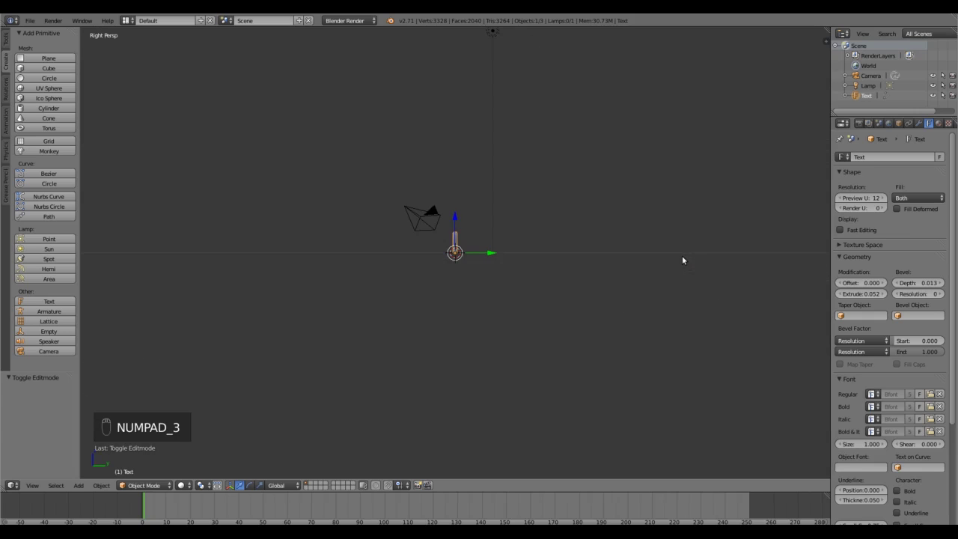
right_click(491, 31)
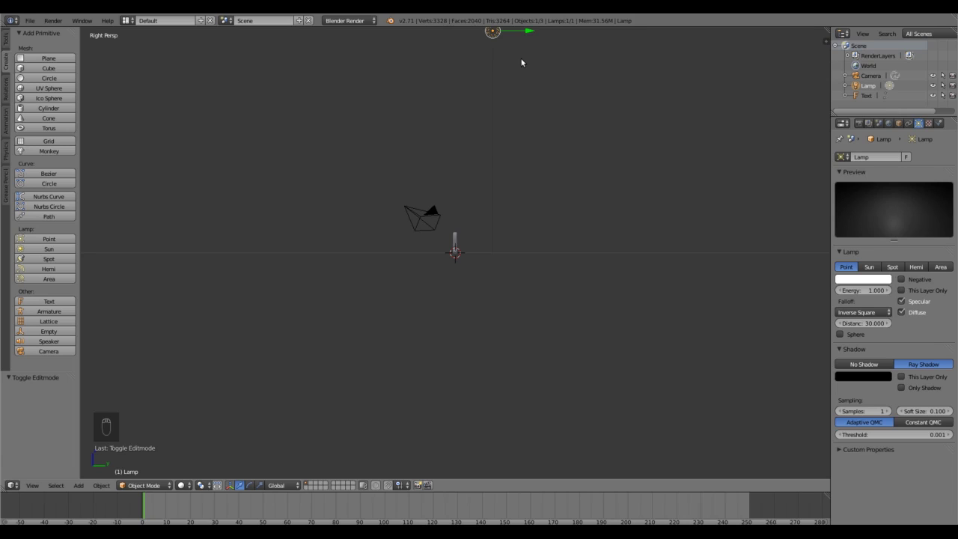
key("g")
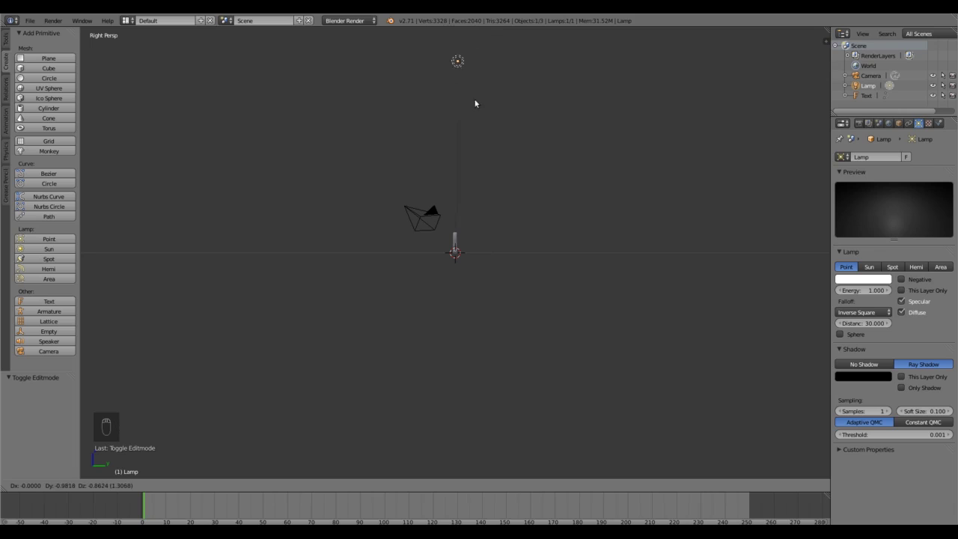
left_click(417, 228)
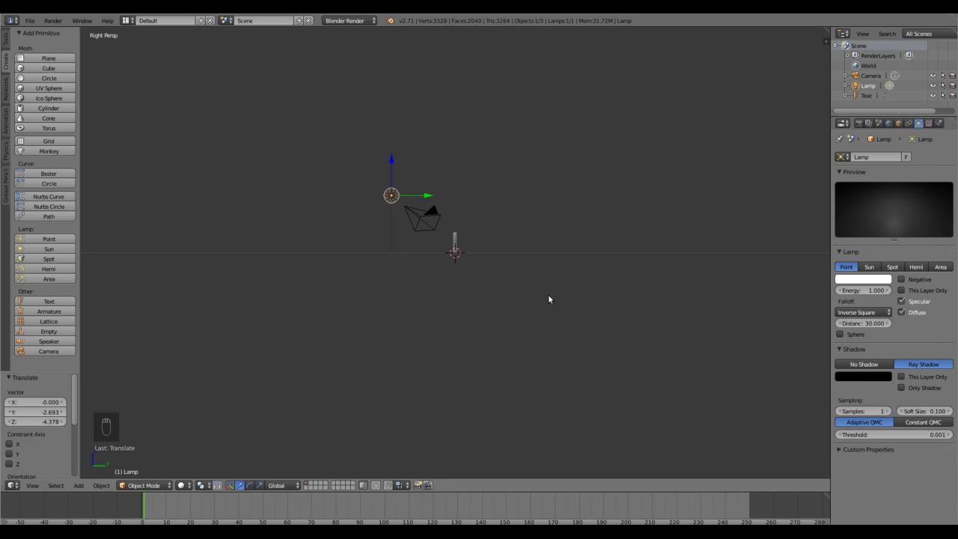
Render a test image to check the text's lighting from the moved lamp, close it and view the scene through the camera
key("F12")
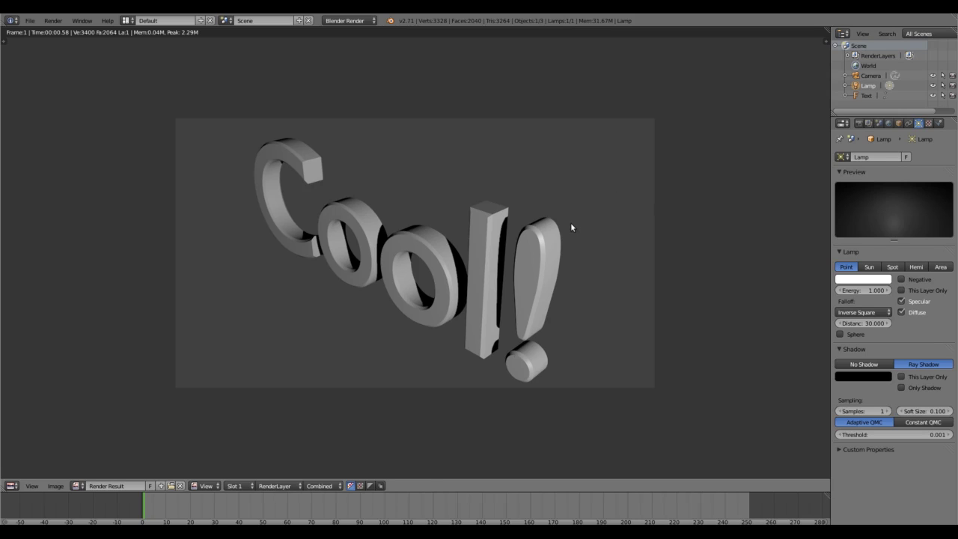
key("Escape")
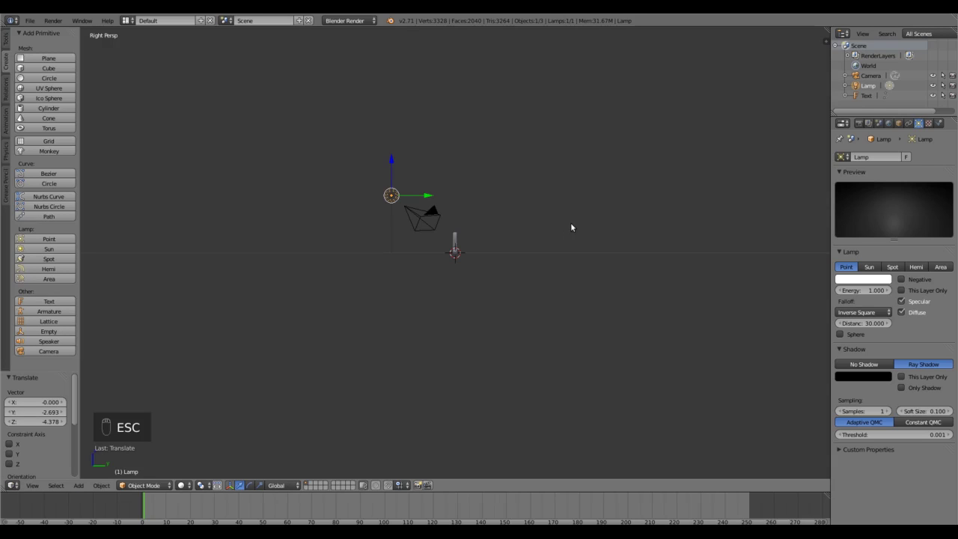
key("KP_0")
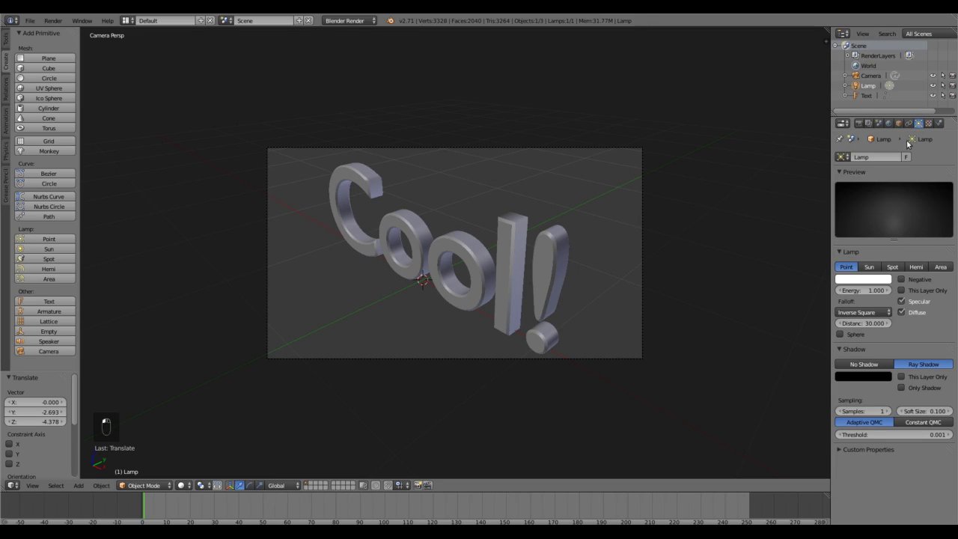
Set the lamp's energy to 2.5
left_click(870, 291)
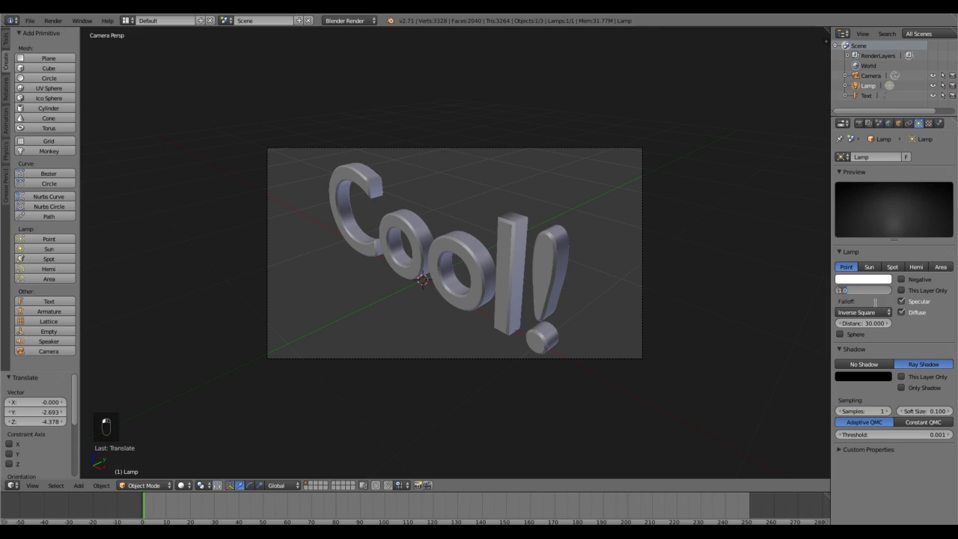
type("2.50")
key("Return")
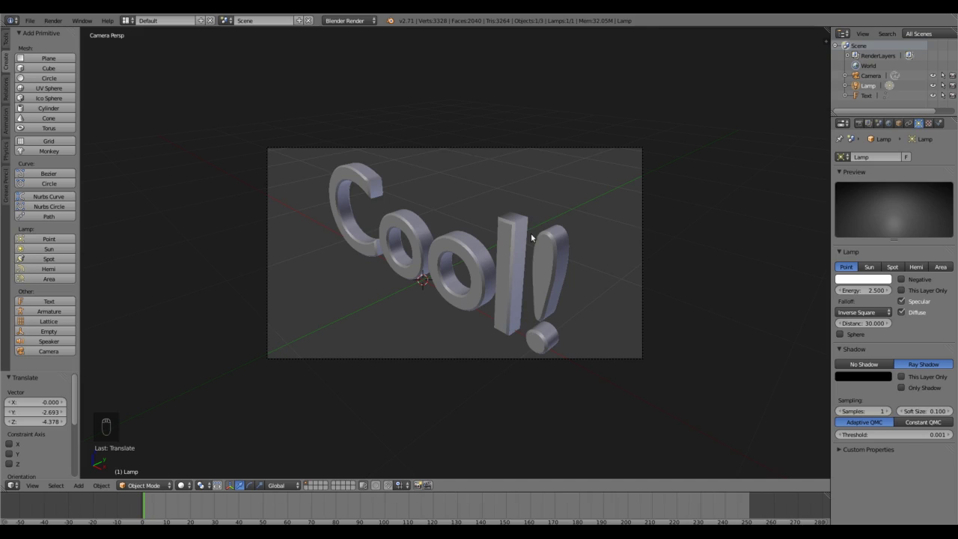
Give the lamp's ray shadow a soft size of 4 and 10 samples, and check the shadows in a test render
left_click(926, 411)
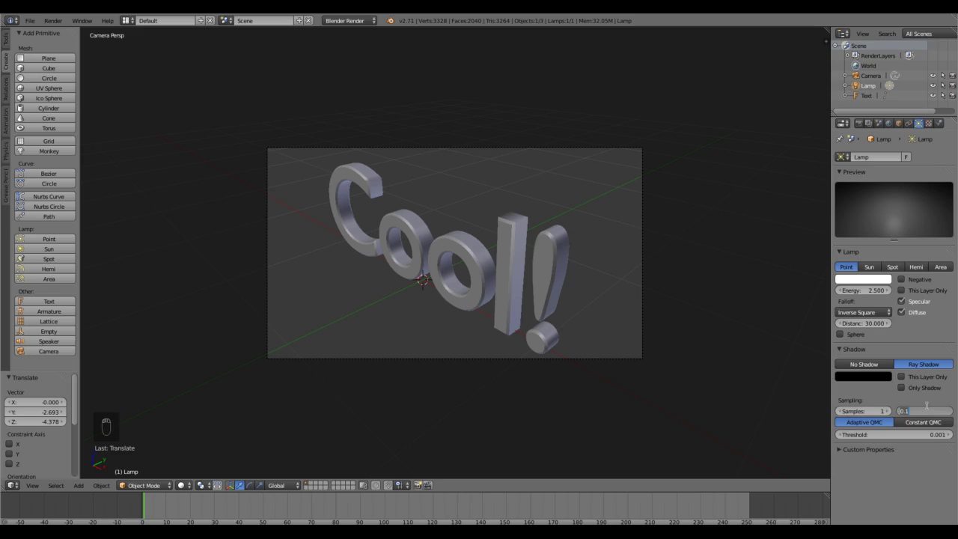
type("4")
key("Return")
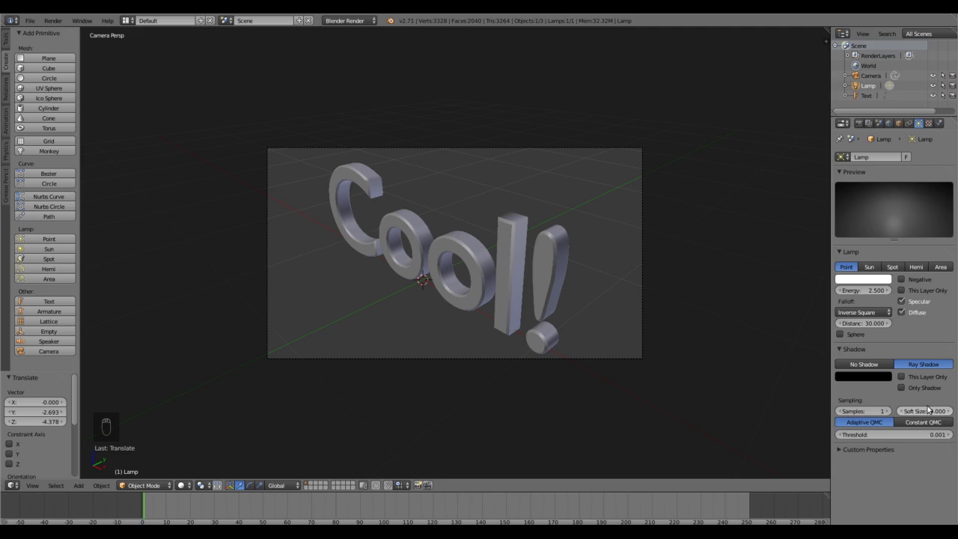
left_click(859, 412)
type("10")
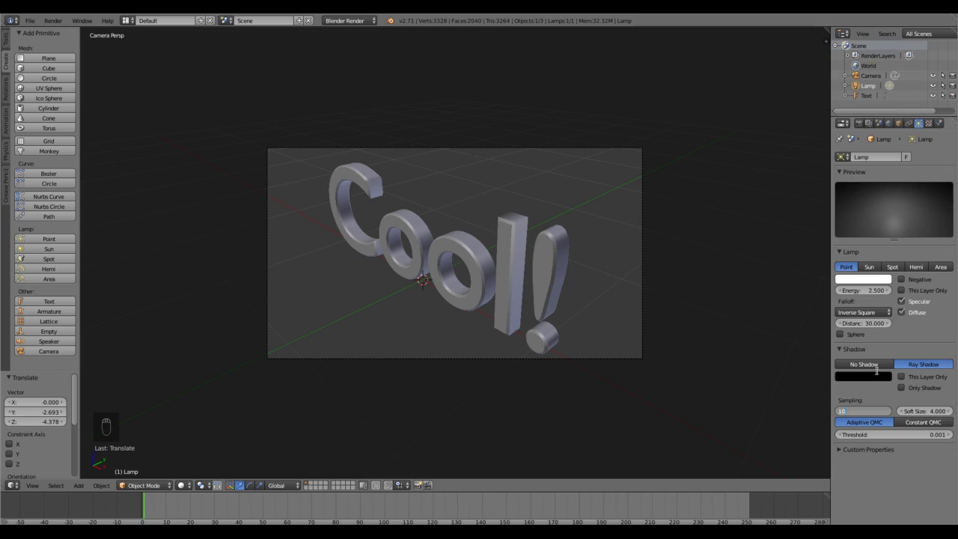
key("Return")
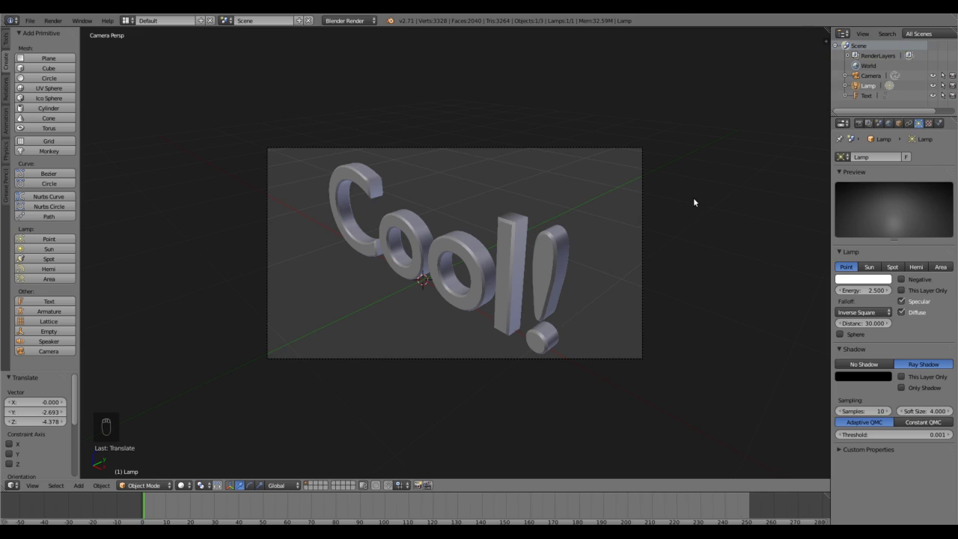
key("F12")
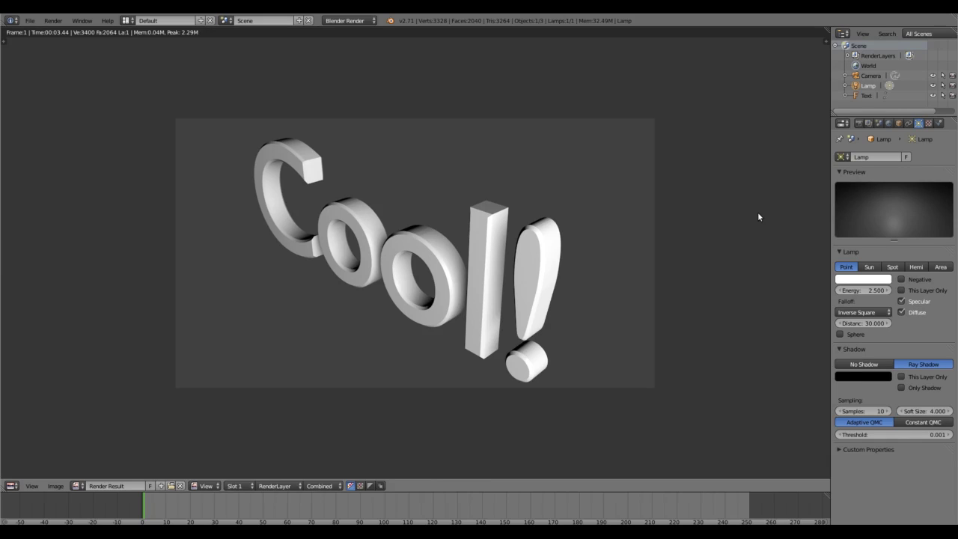
key("Escape")
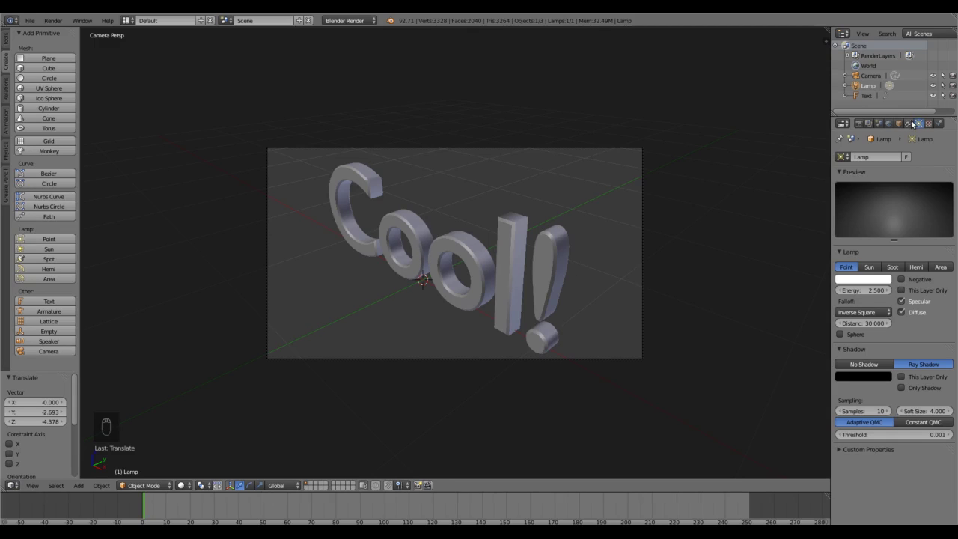
Add a new material to the "Cool!" text and set its diffuse color to bright red
right_click(505, 251)
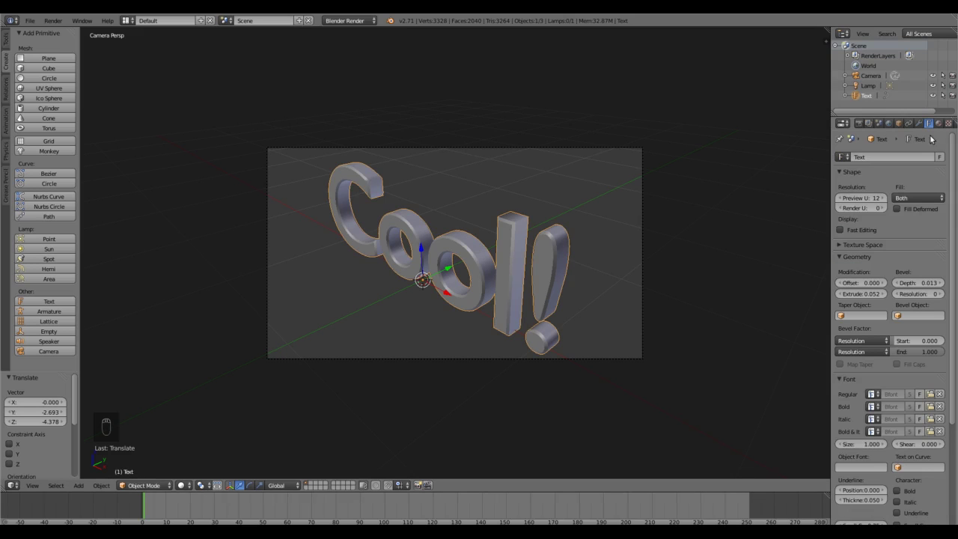
left_click(938, 124)
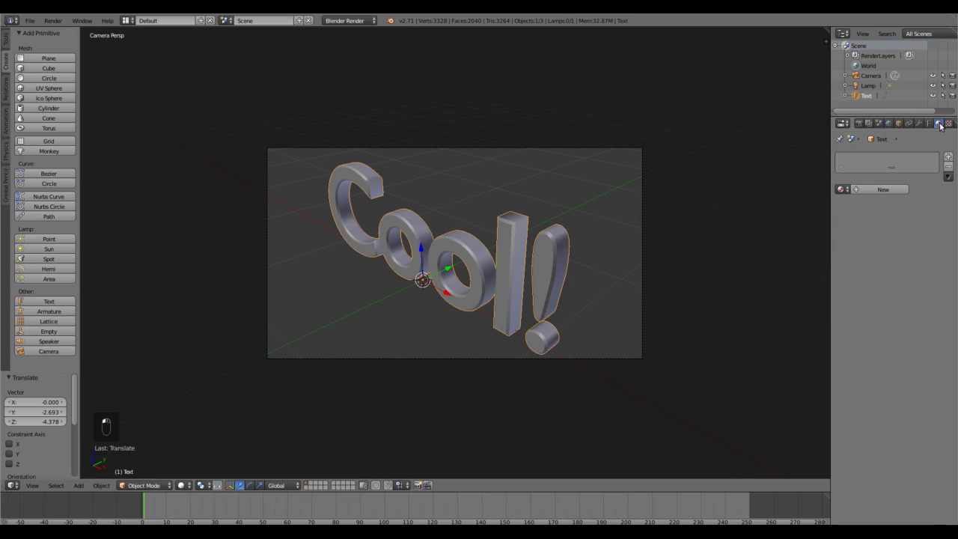
left_click(882, 190)
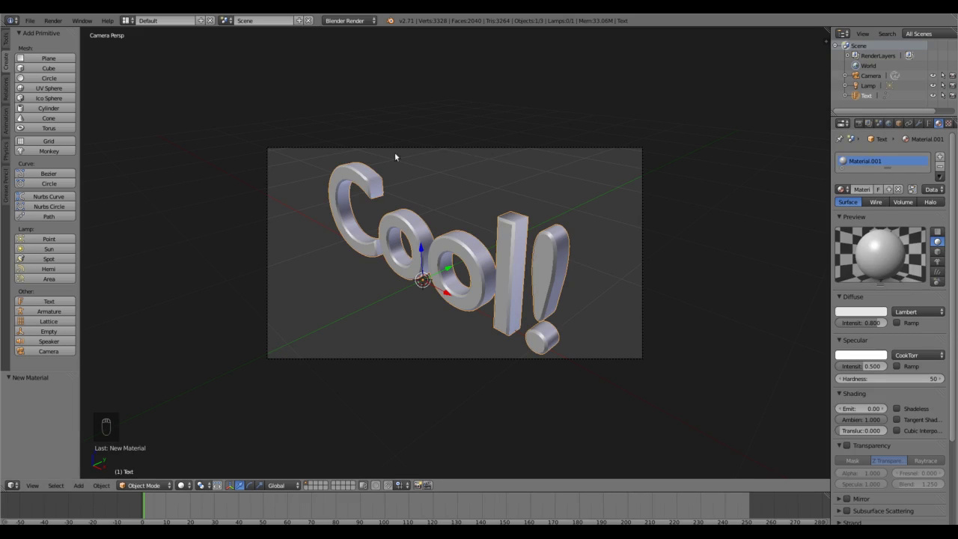
left_click(857, 315)
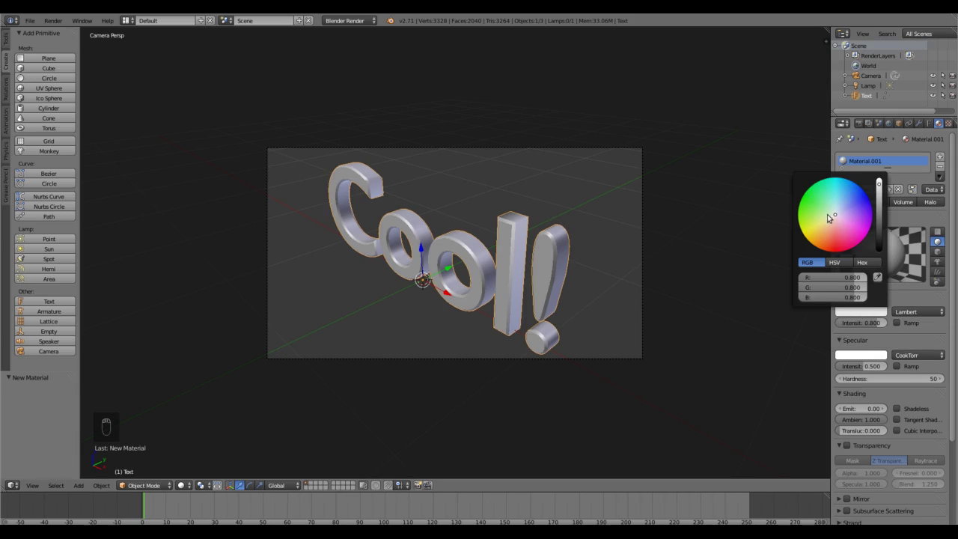
left_click_drag(836, 217, 834, 251)
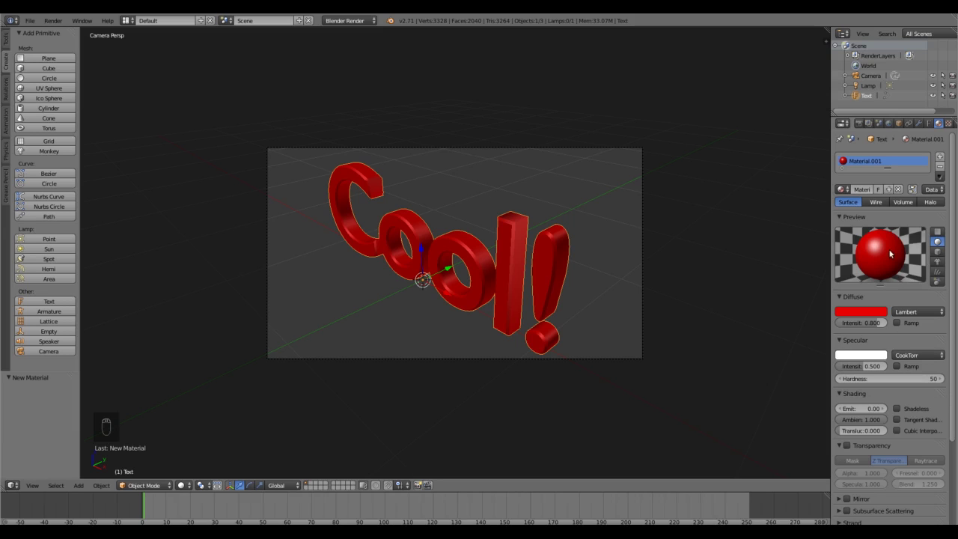
Set the red material's specular shader to WardIso with an intensity of about 0.729, and render a test image
left_click(913, 358)
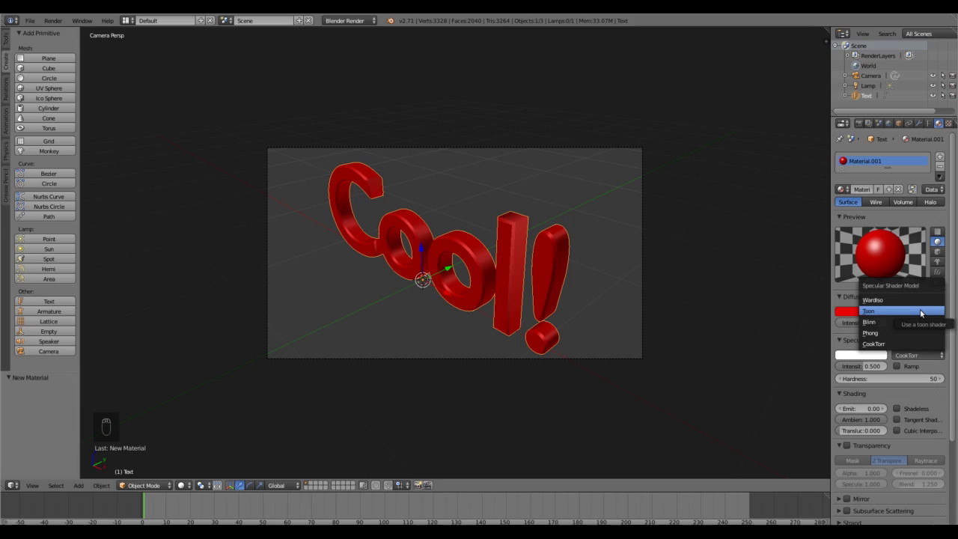
left_click(884, 333)
left_click(911, 355)
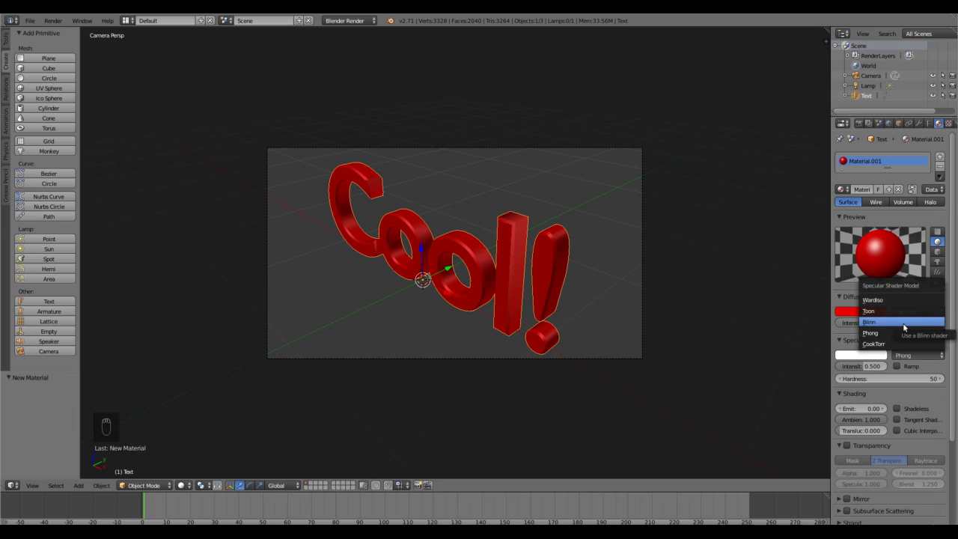
left_click(899, 300)
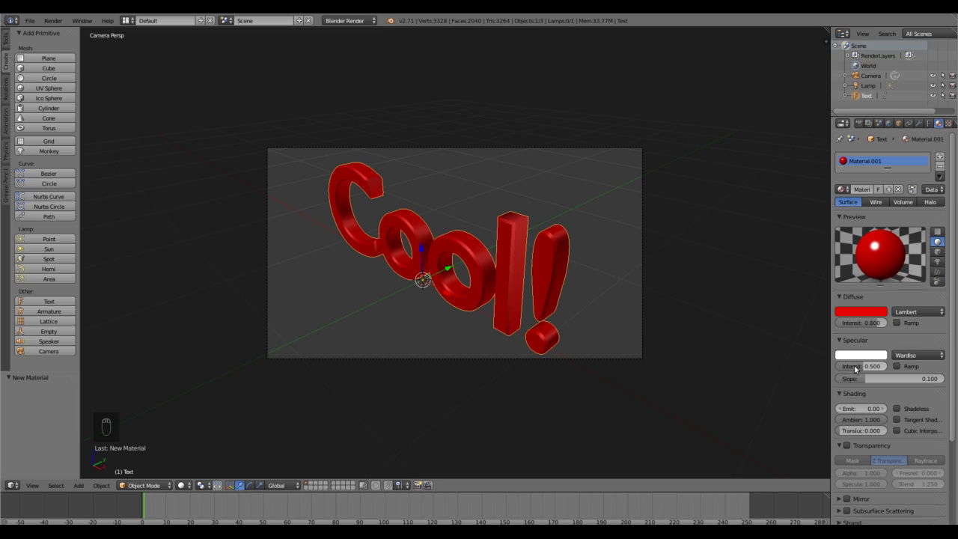
left_click_drag(856, 368, 886, 368)
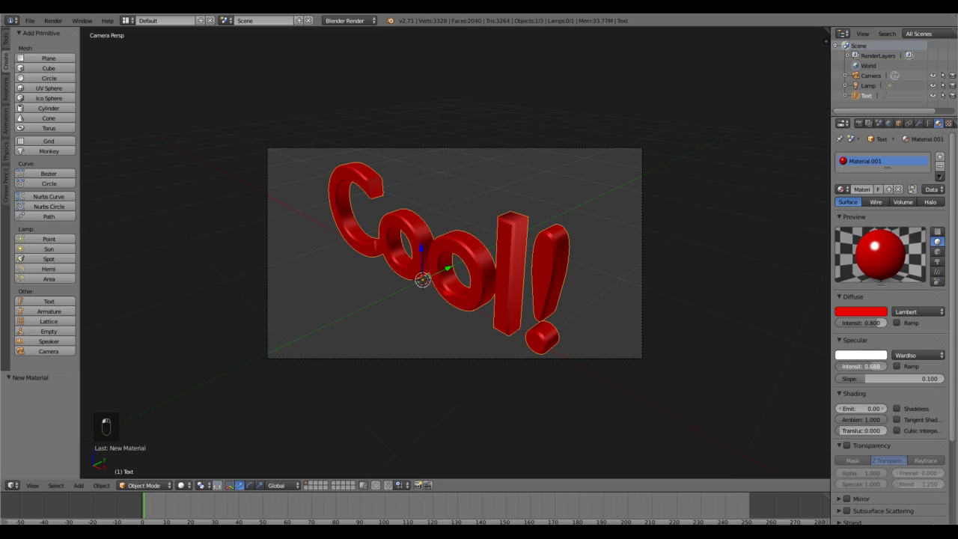
left_click_drag(887, 366, 875, 368)
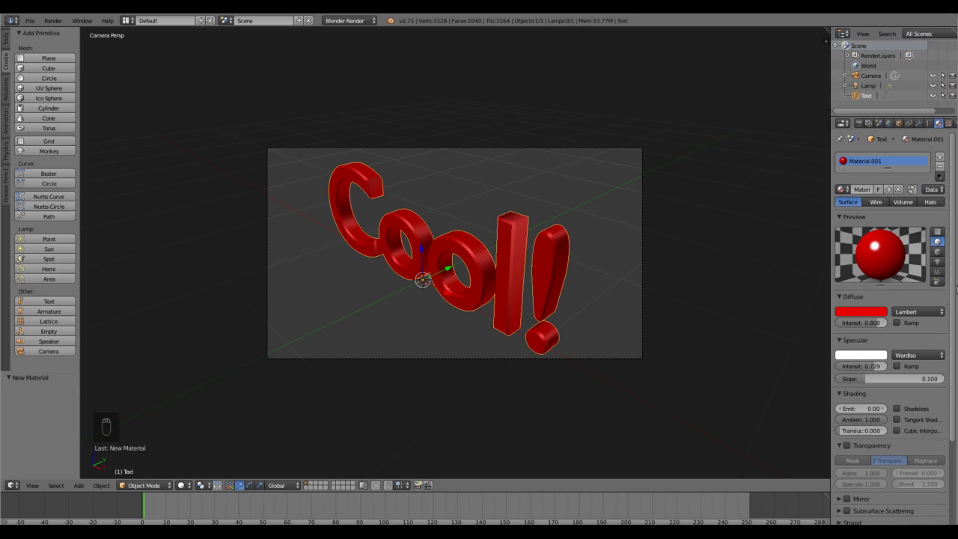
key("F12")
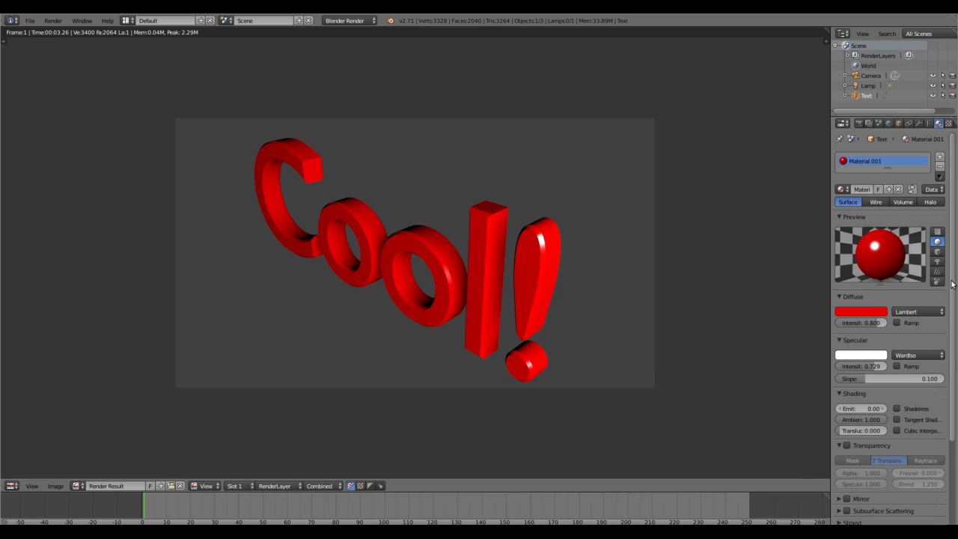
Enable Mirror on the text's material and set its reflectivity to about 0.51
left_click_drag(953, 282, 955, 340)
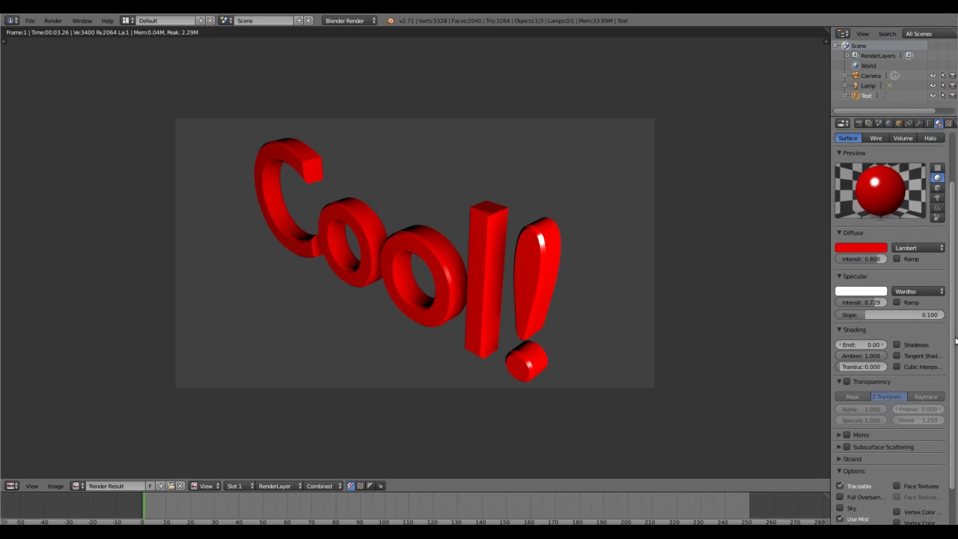
left_click(838, 436)
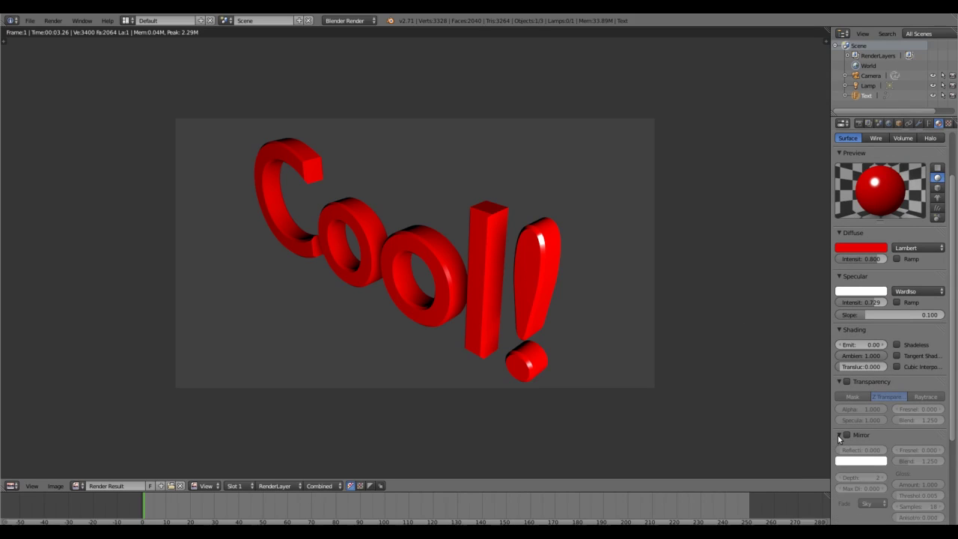
left_click(839, 436)
left_click(839, 435)
scroll(949, 435, "down", 3)
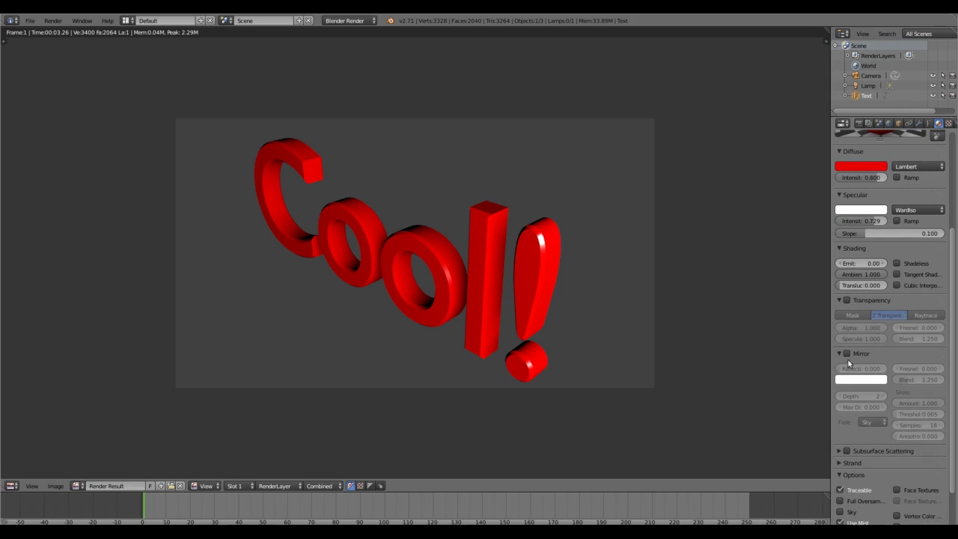
left_click(846, 354)
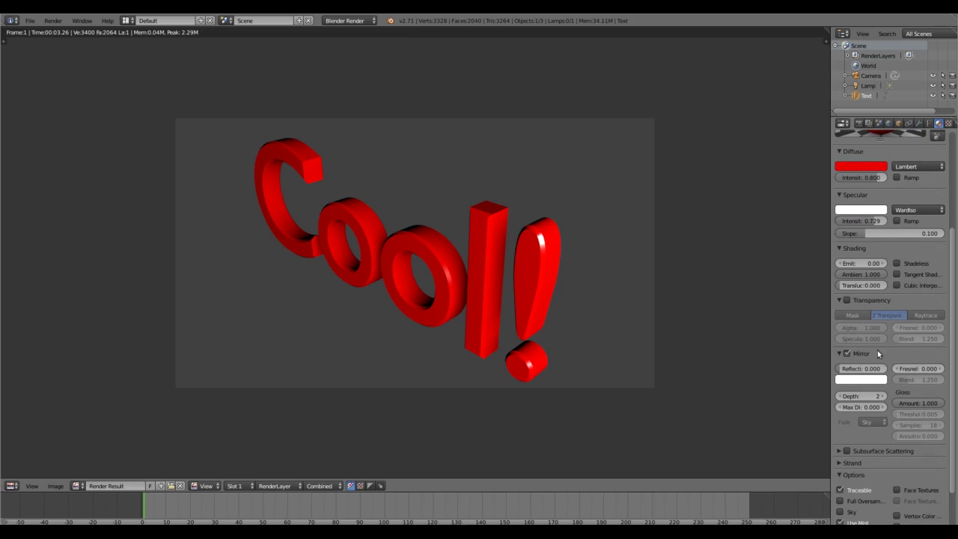
left_click_drag(849, 369, 874, 369)
scroll(940, 342, "up", 3)
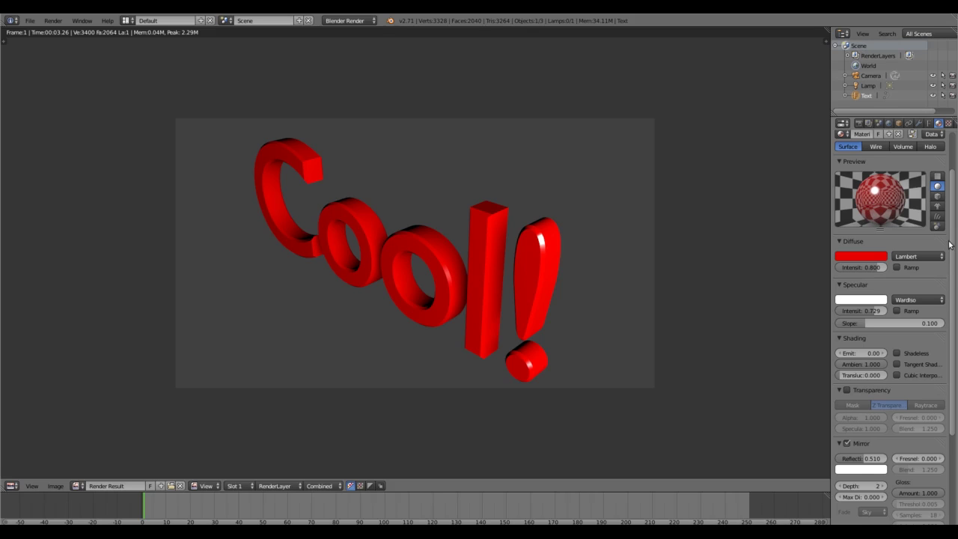
Darken the material's mirror color to a neutral gray of about 0.235 in RGB
scroll(955, 271, "down", 2)
scroll(955, 271, "down", 2)
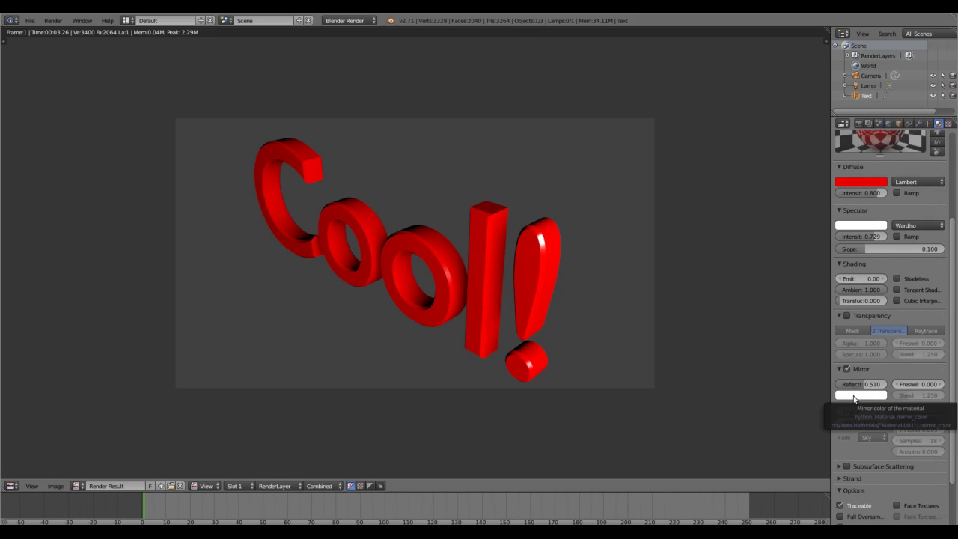
left_click(854, 396)
left_click(879, 296)
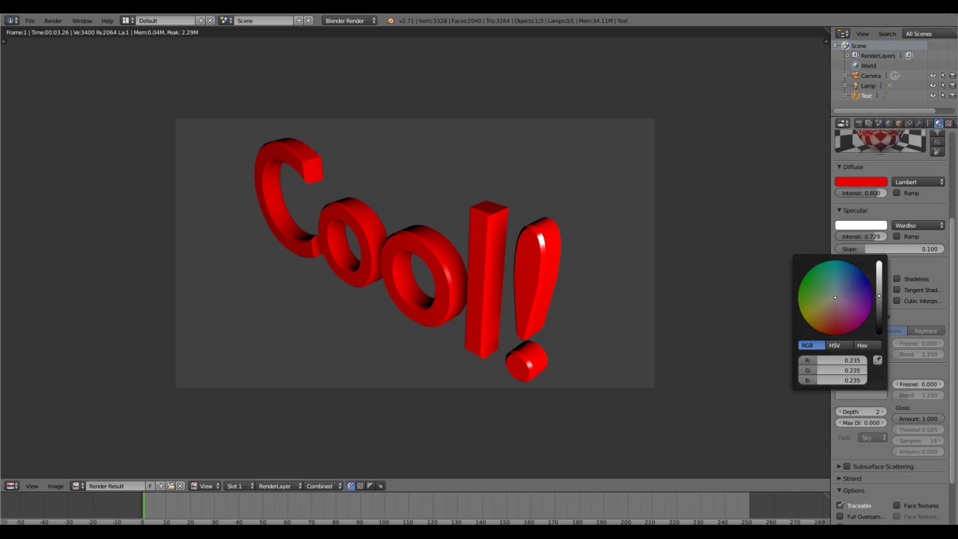
left_click_drag(878, 295, 878, 295)
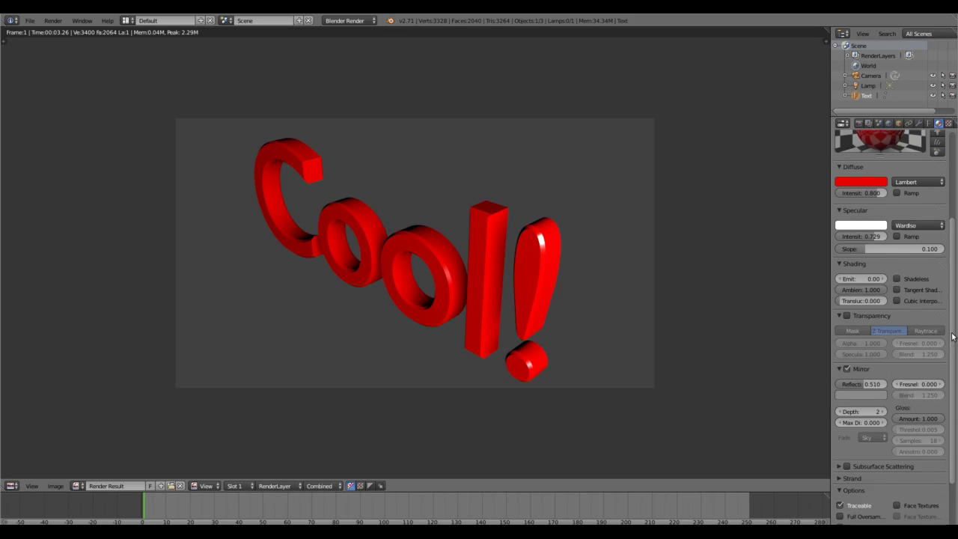
scroll(912, 212, "up", 3)
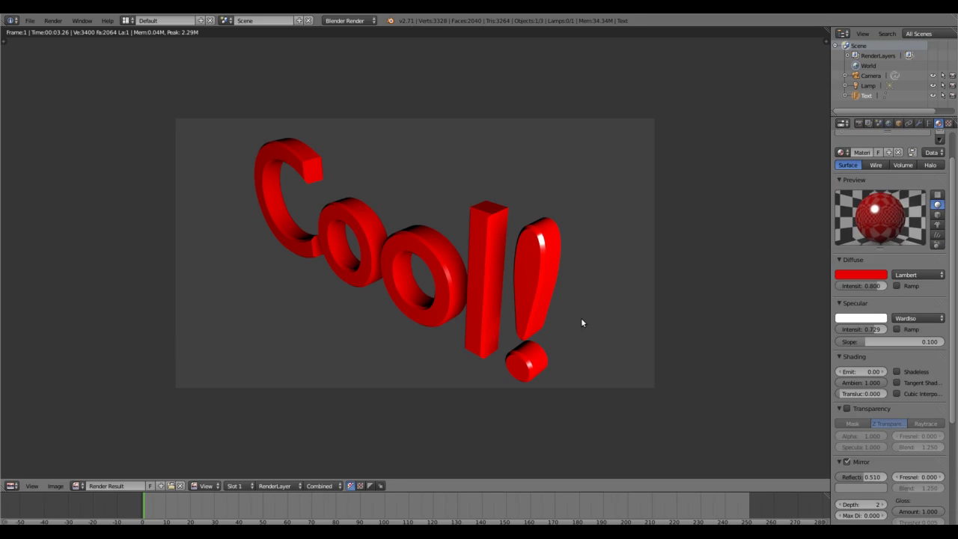
Render a test image of the text with its mirror material, review the material settings, and close the render
key("F12")
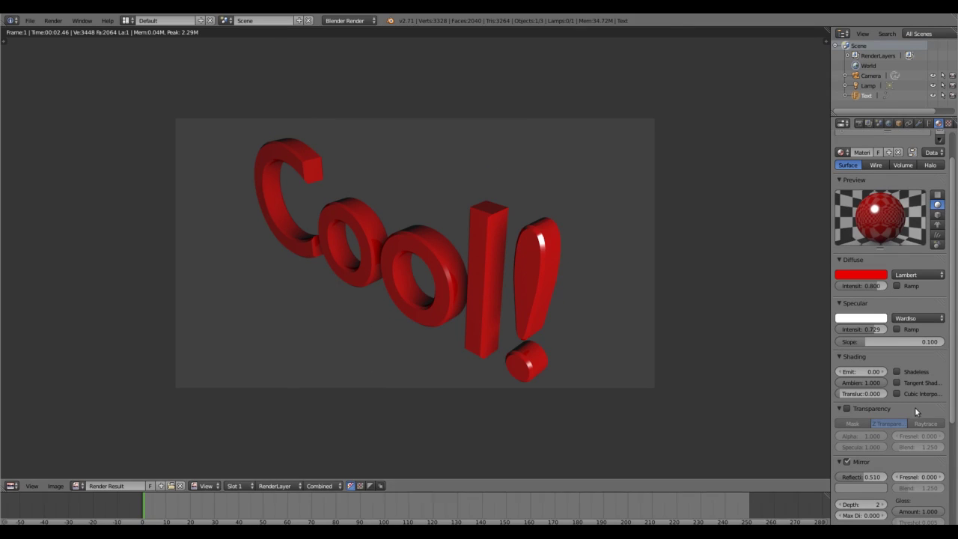
scroll(955, 412, "down", 1)
scroll(956, 417, "down", 6)
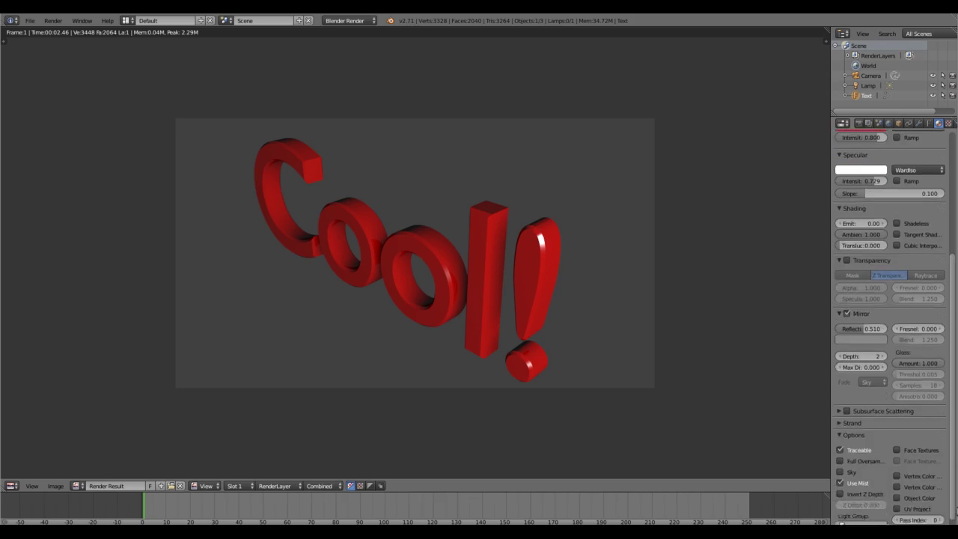
scroll(948, 334, "up", 7)
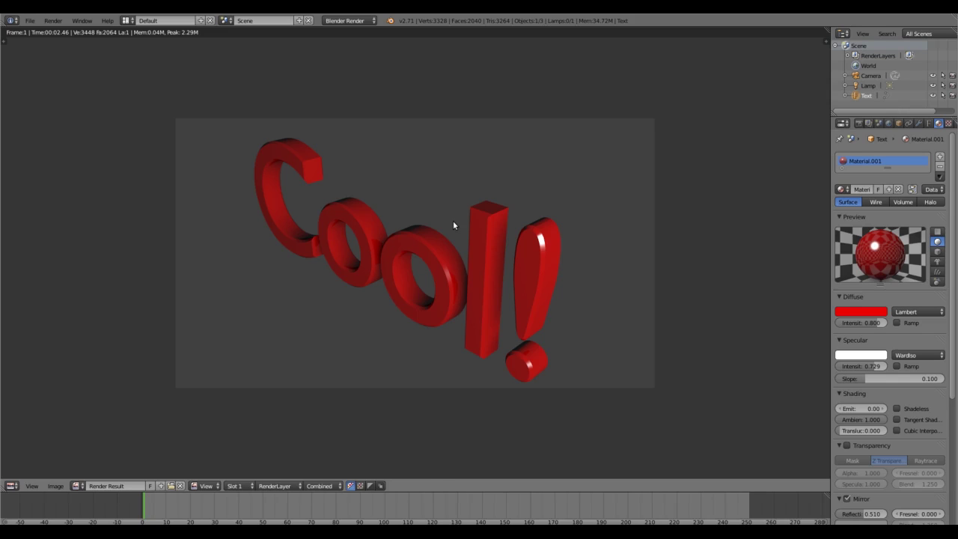
key("Escape")
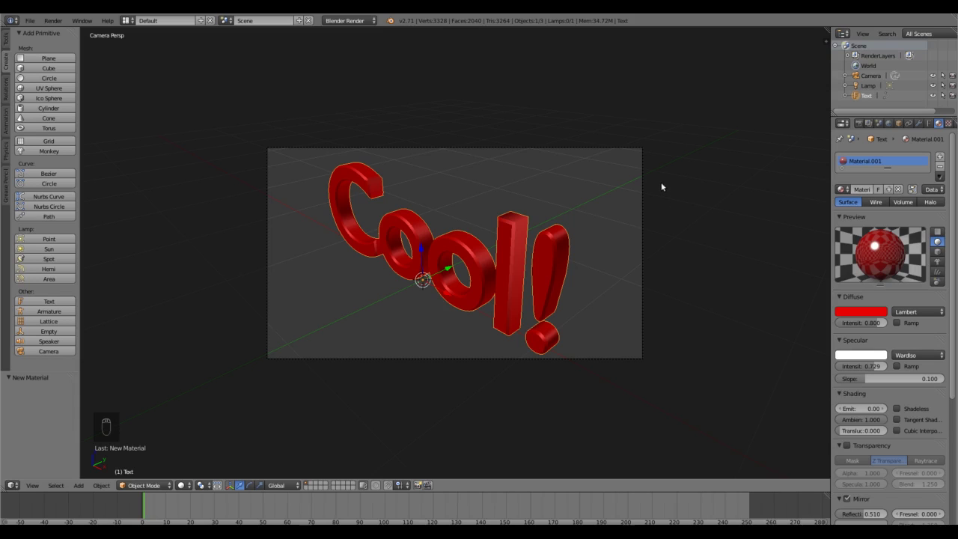
Place the 3D cursor on the back of the text's first "o"
middle_click(685, 298)
middle_click_drag(685, 301, 535, 293)
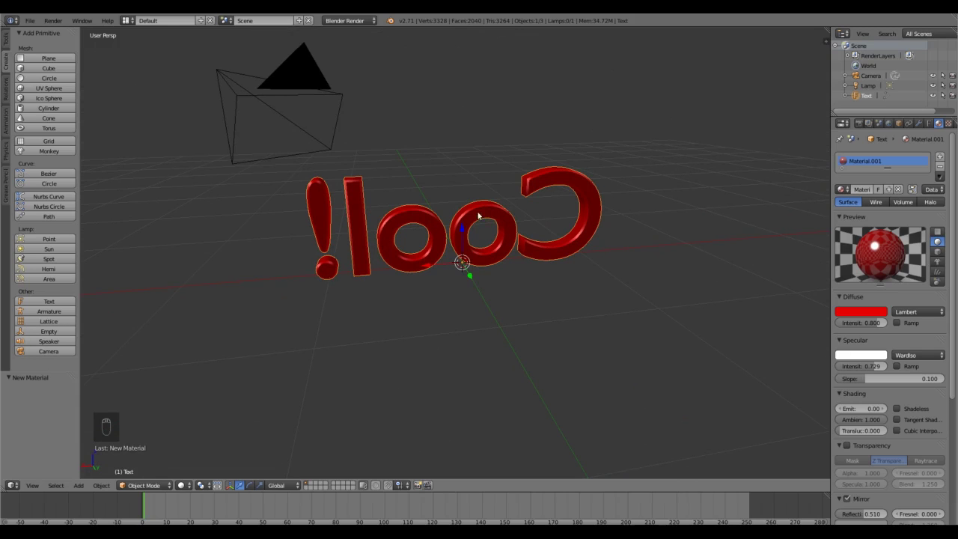
left_click(594, 200)
left_click(388, 245)
middle_click_drag(395, 282, 442, 292)
middle_click_drag(441, 241, 465, 249)
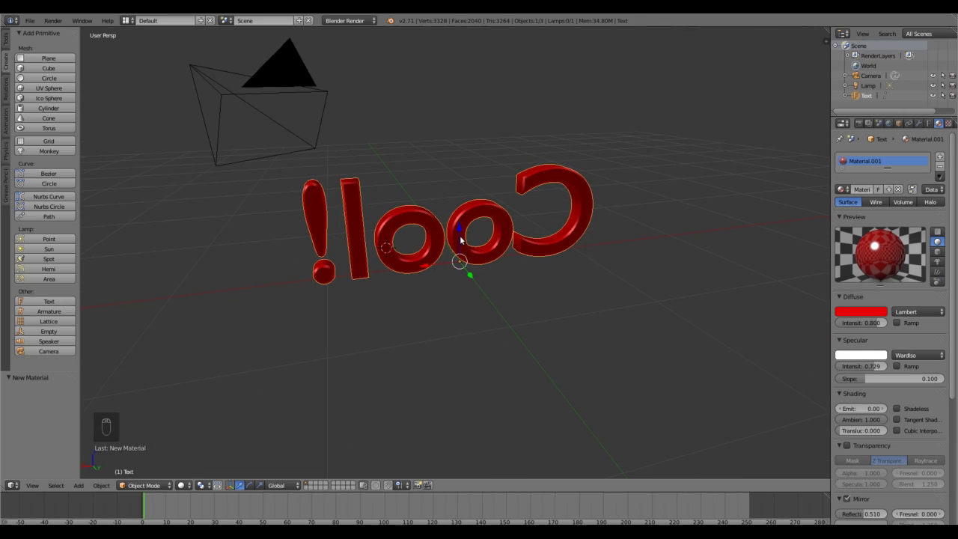
left_click(462, 241)
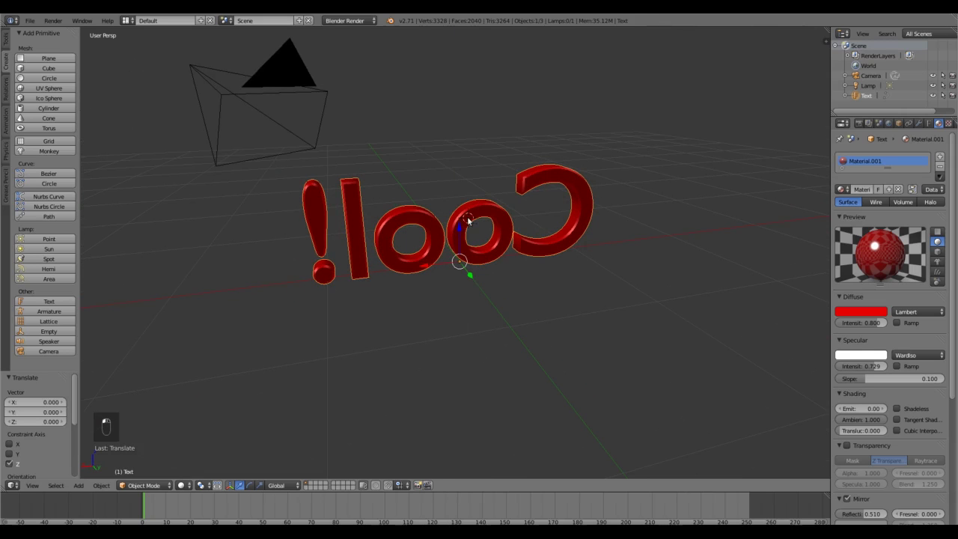
middle_click_drag(469, 302, 607, 307)
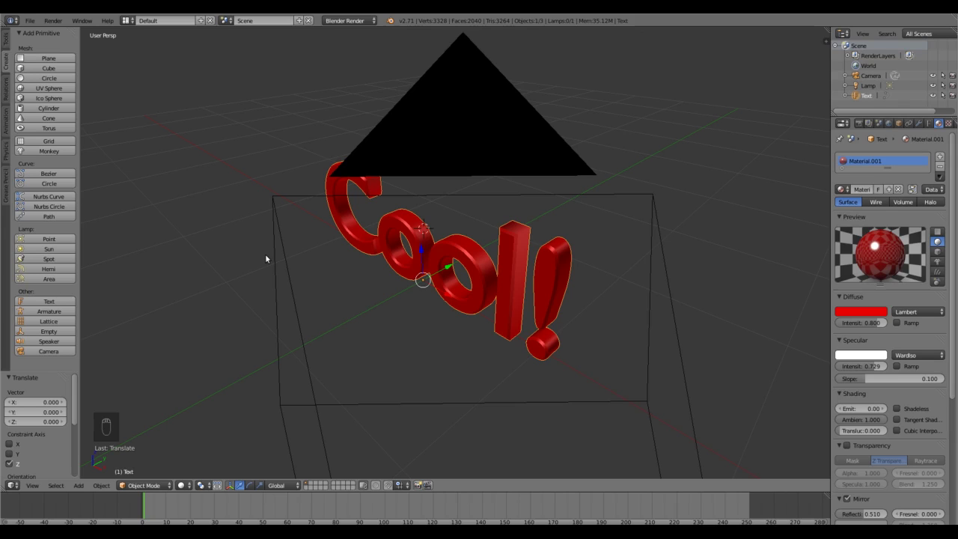
Add a plane at the 3D cursor and rotate it 90° about the X axis to stand upright behind the text
key("shift+a")
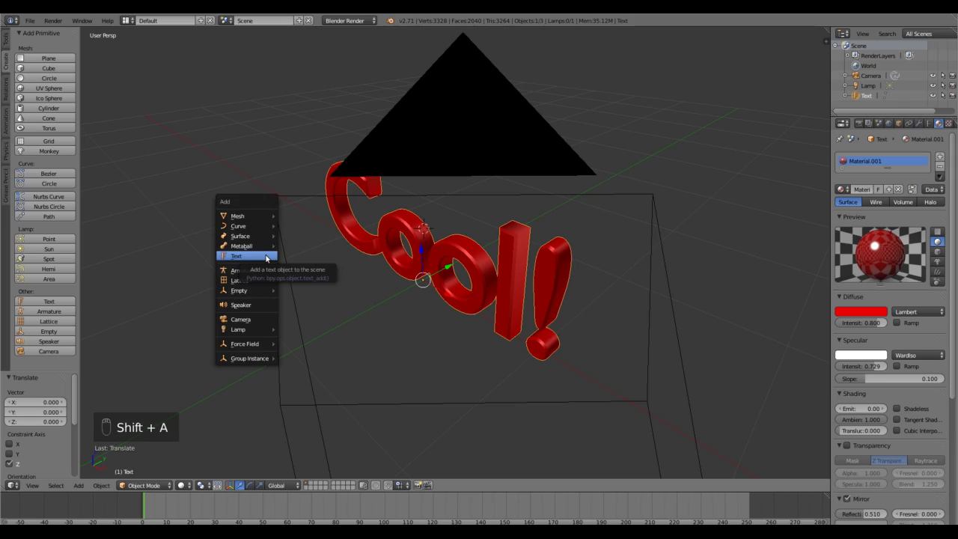
mouse_move(243, 218)
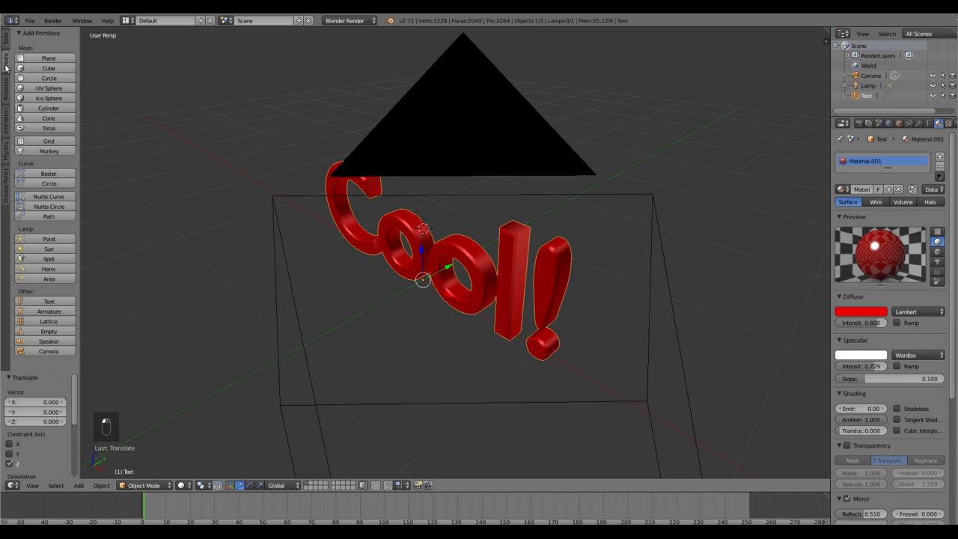
left_click(46, 59)
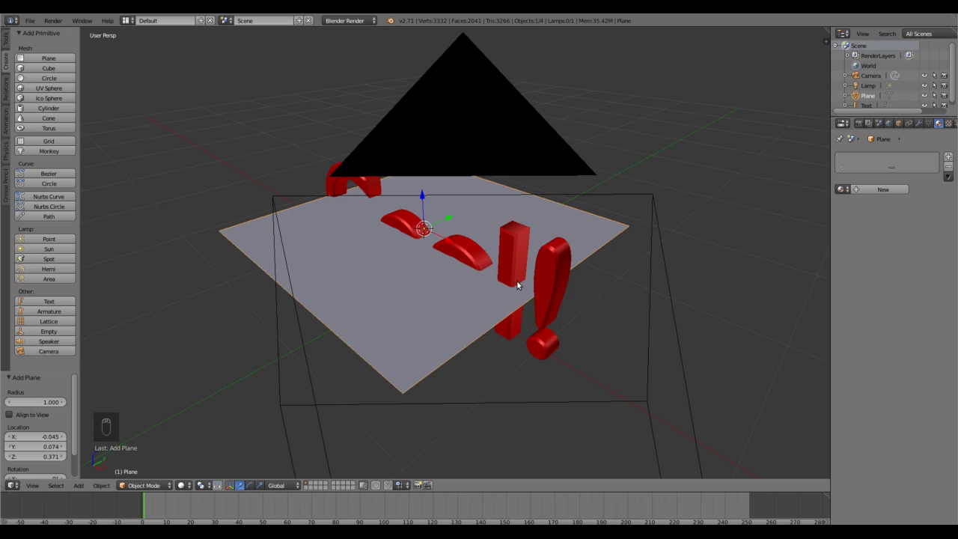
key("r")
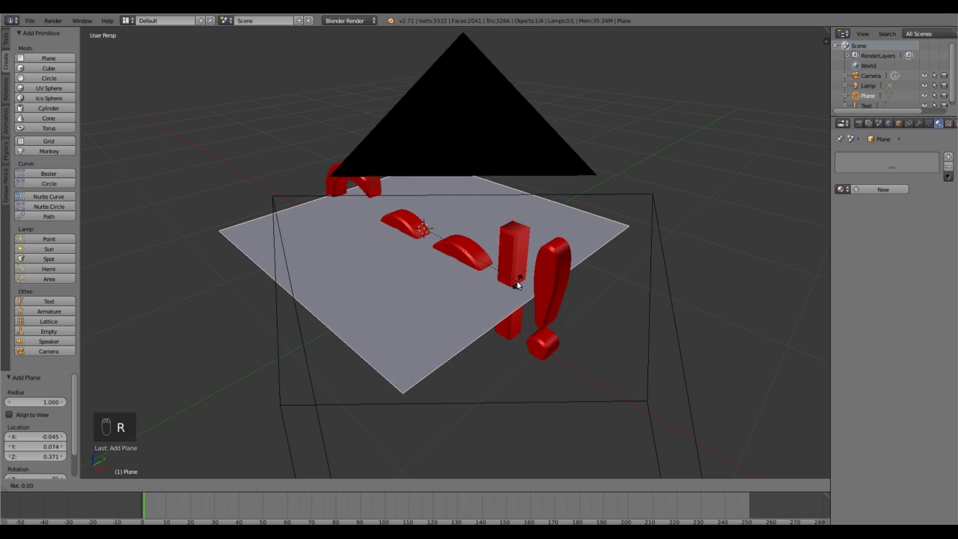
type("x")
type("90")
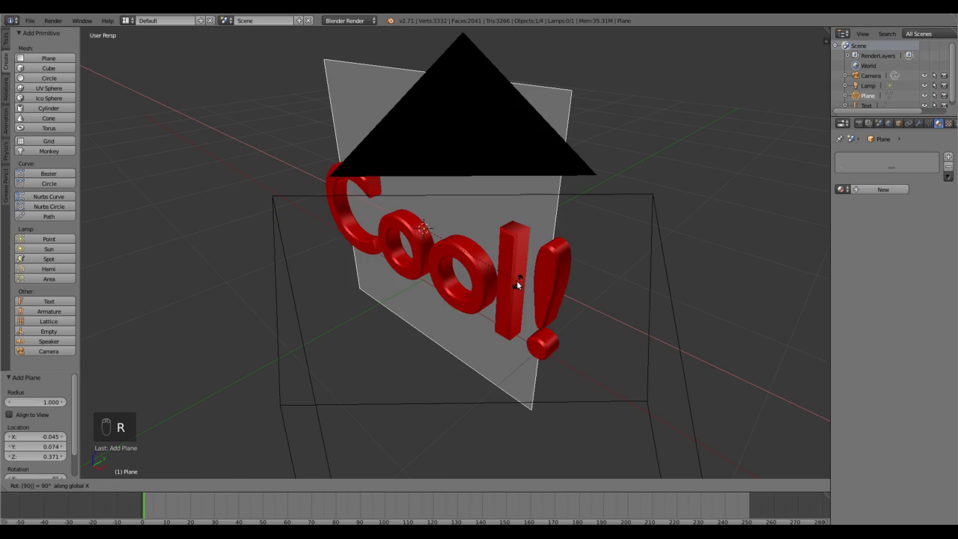
key("Return")
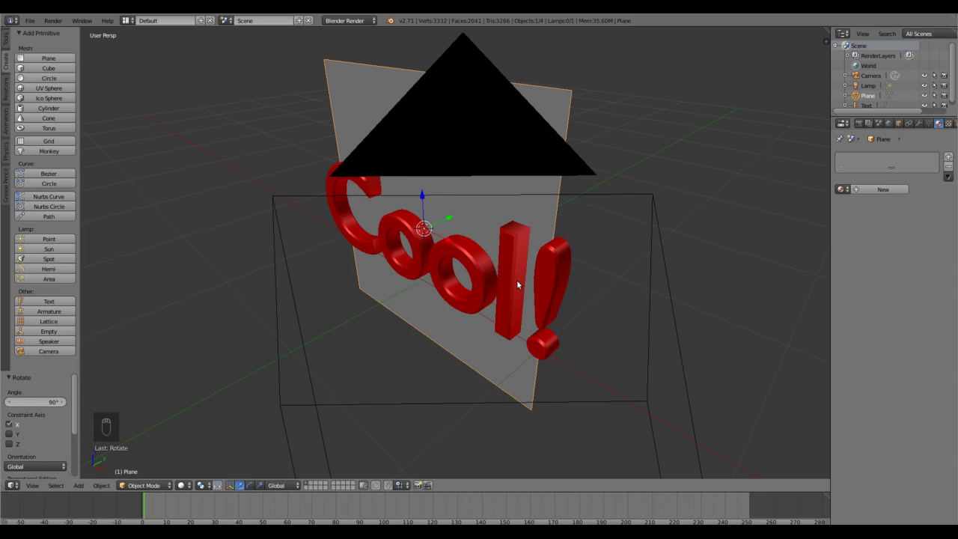
Scale the plane uniformly by about 5.488 to fill the camera frame behind the text, and render a test image
middle_click_drag(703, 240, 734, 230)
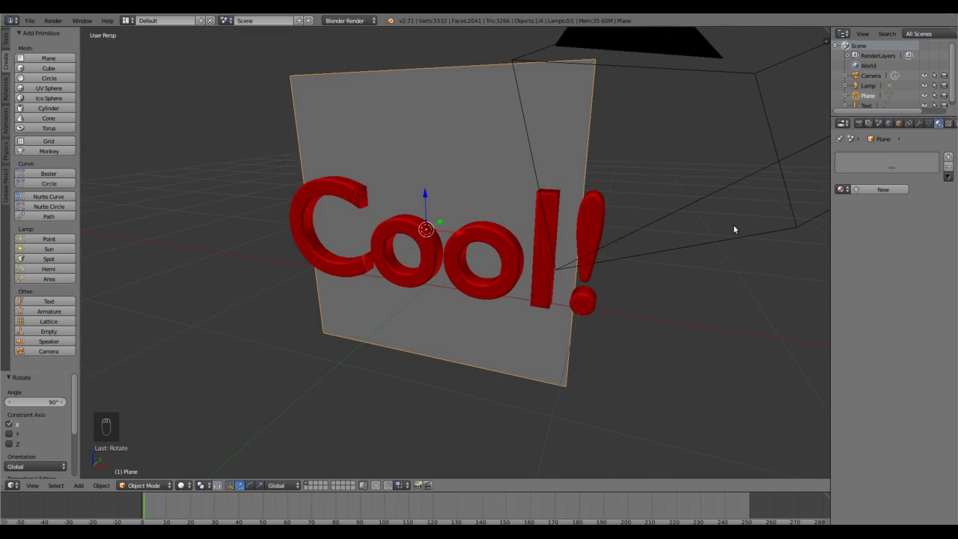
key("KP_0")
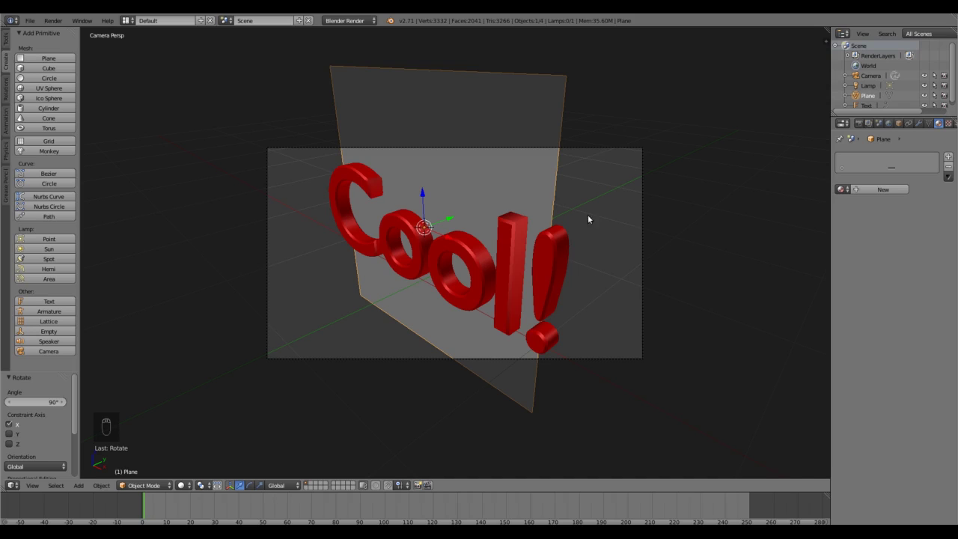
key("s")
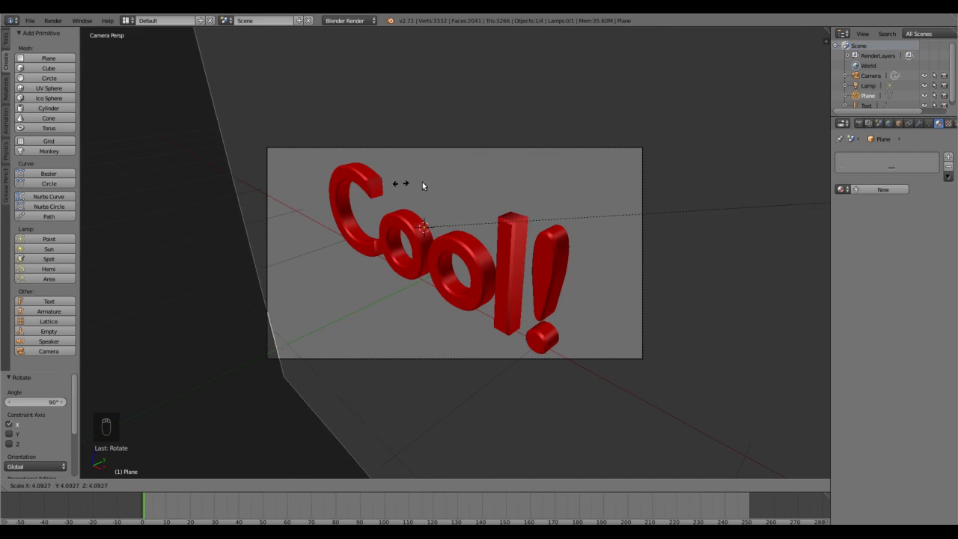
left_click(641, 166)
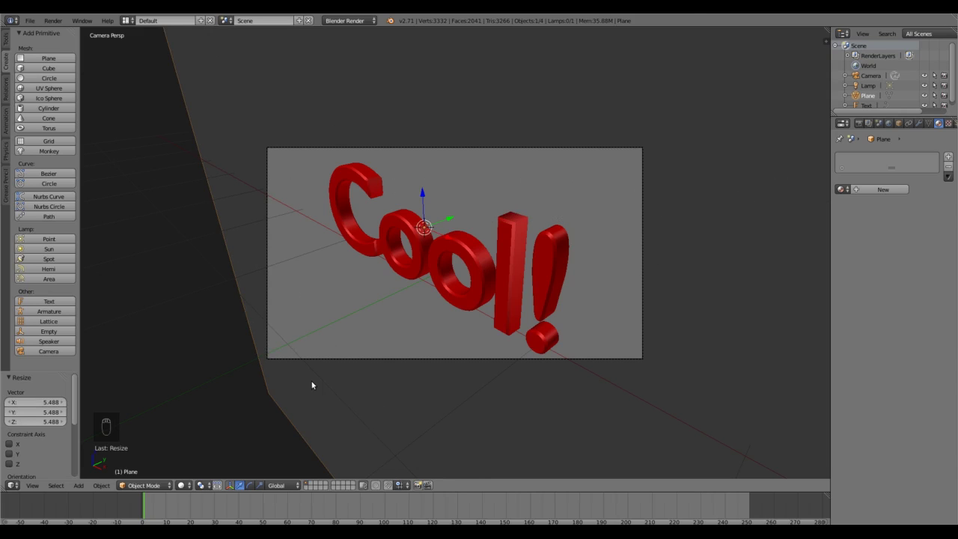
key("F12")
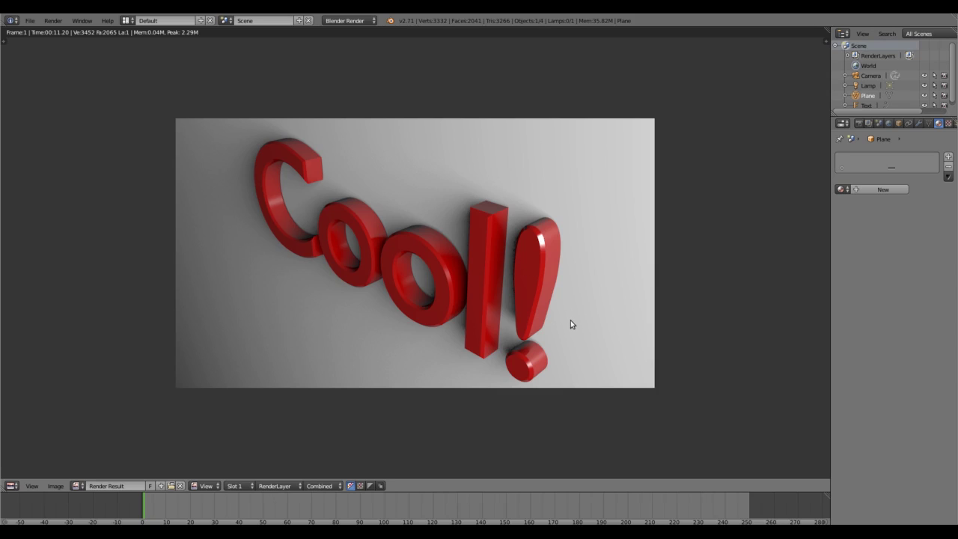
key("Escape")
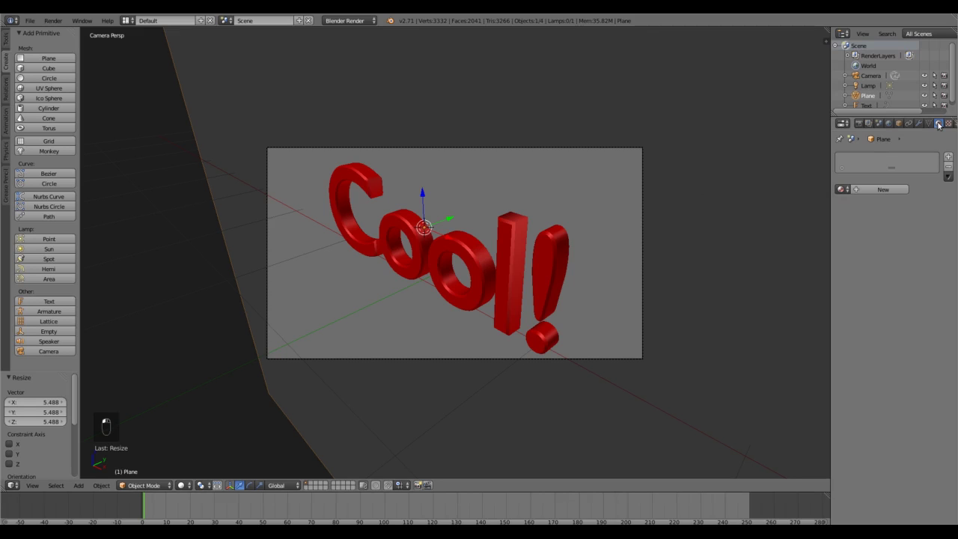
Assign the existing Material.001 to the plane and rename the material Red
left_click(841, 190)
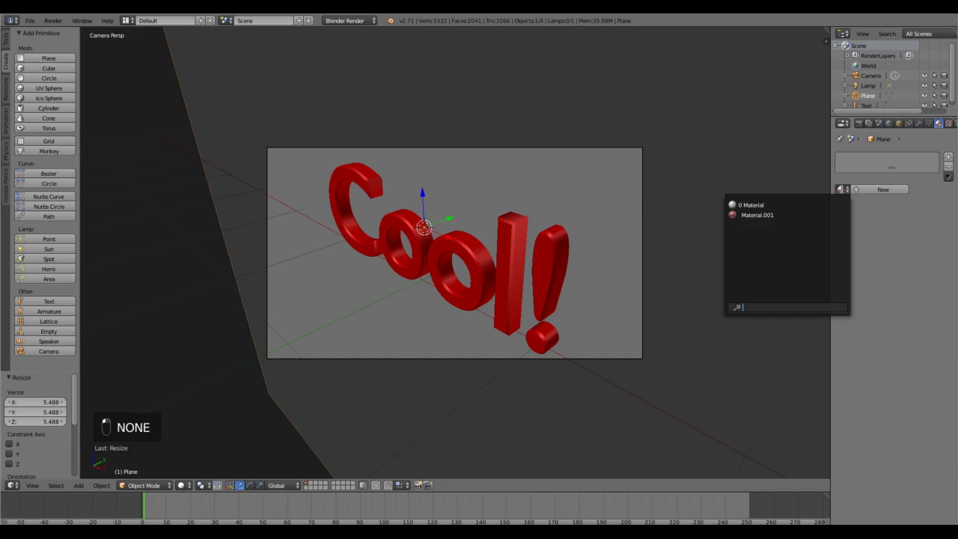
left_click(784, 215)
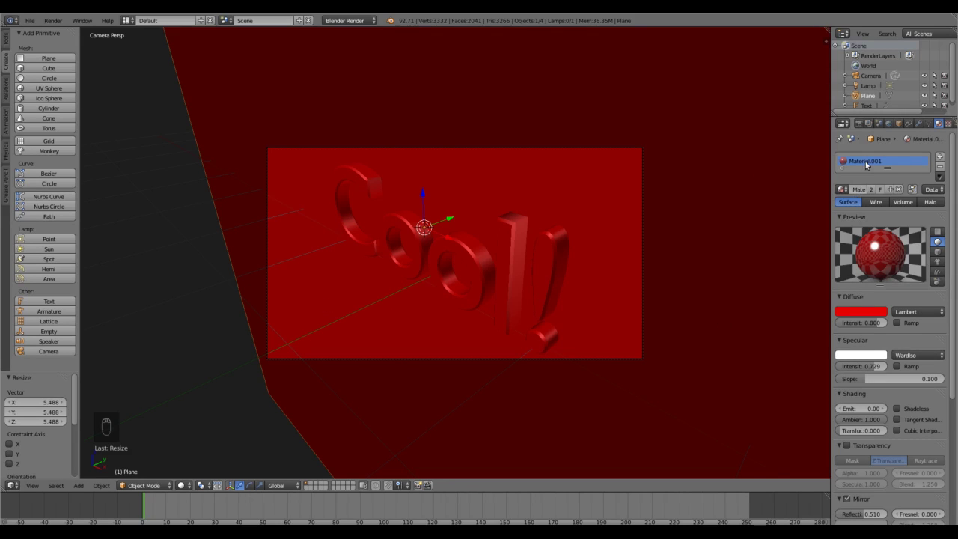
left_click(854, 189)
key("BackSpace")
type("Red")
key("Return")
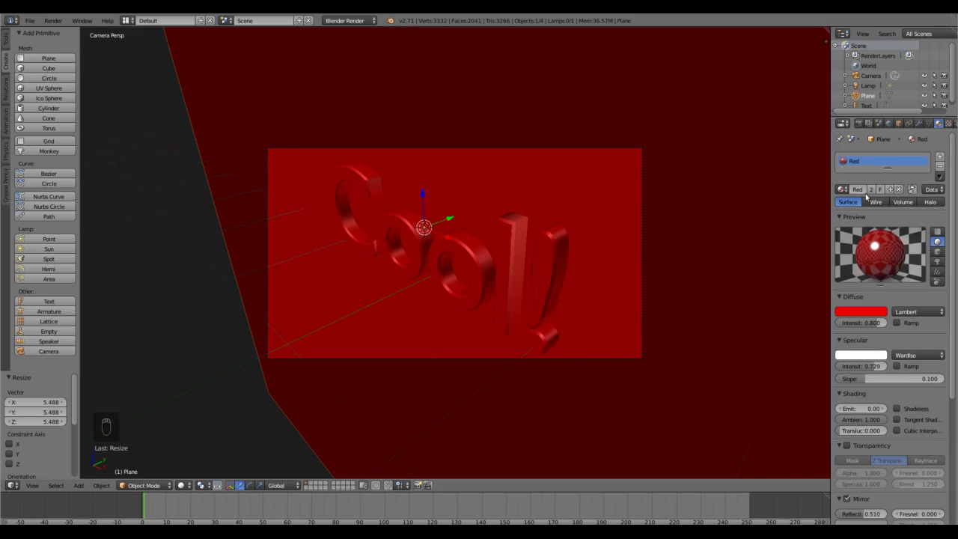
Make a separate copy of the Red material for the plane and name it Brown
left_click(889, 190)
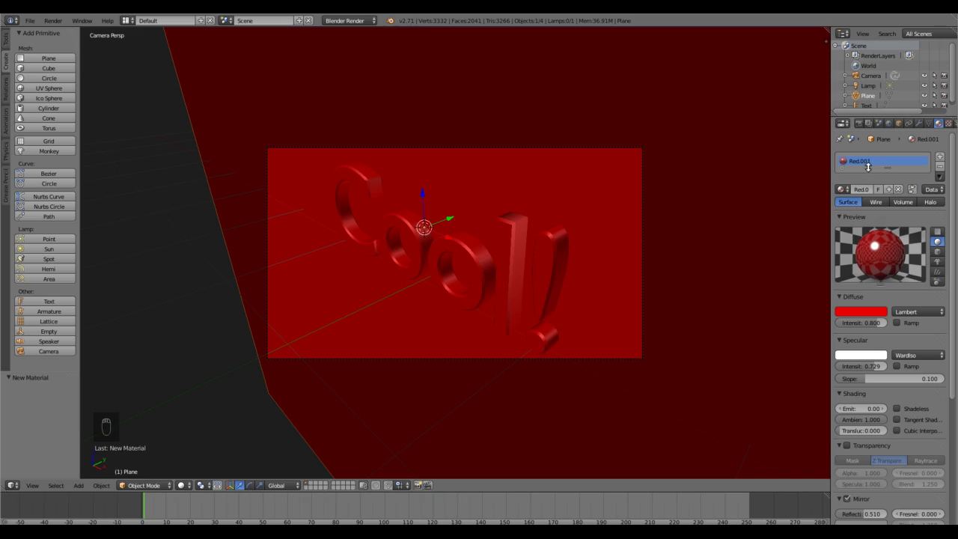
left_click(862, 190)
key("BackSpace")
type("Brown")
key("Return")
Change the Brown material's diffuse color to a dark brown
left_click(863, 316)
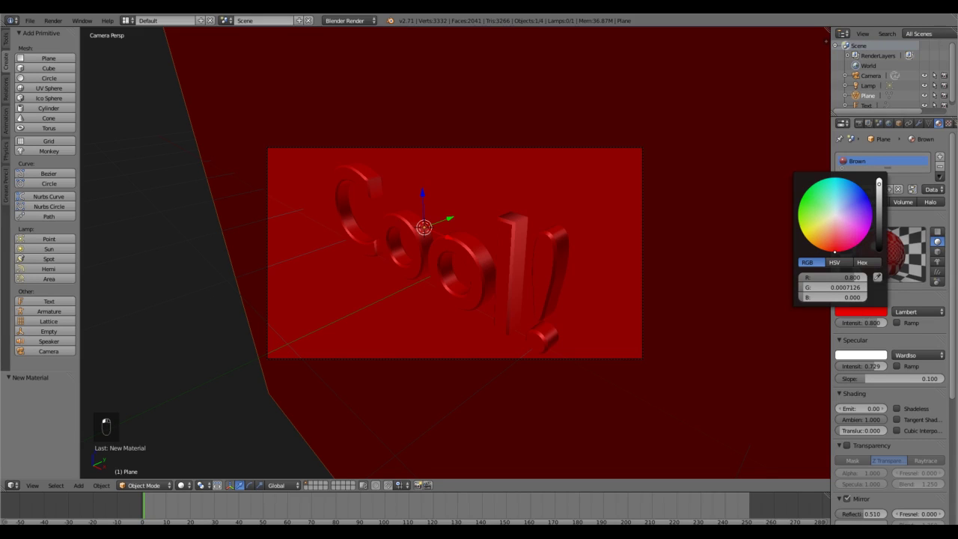
left_click(820, 236)
left_click_drag(821, 236, 823, 240)
left_click_drag(880, 193, 880, 234)
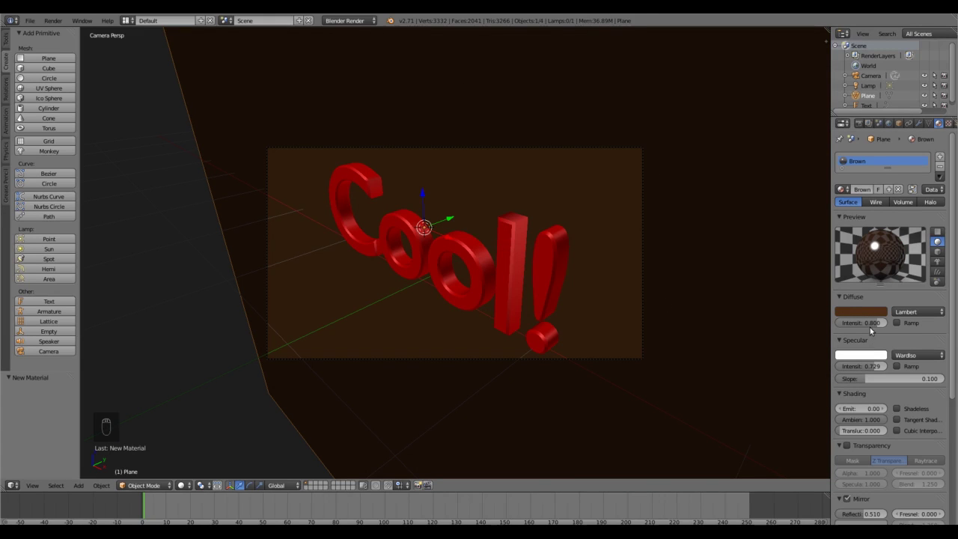
Set the Brown material's mirror reflectivity to about 0.292 and its mirror Fresnel to about 1.6
scroll(864, 404, "down", 4)
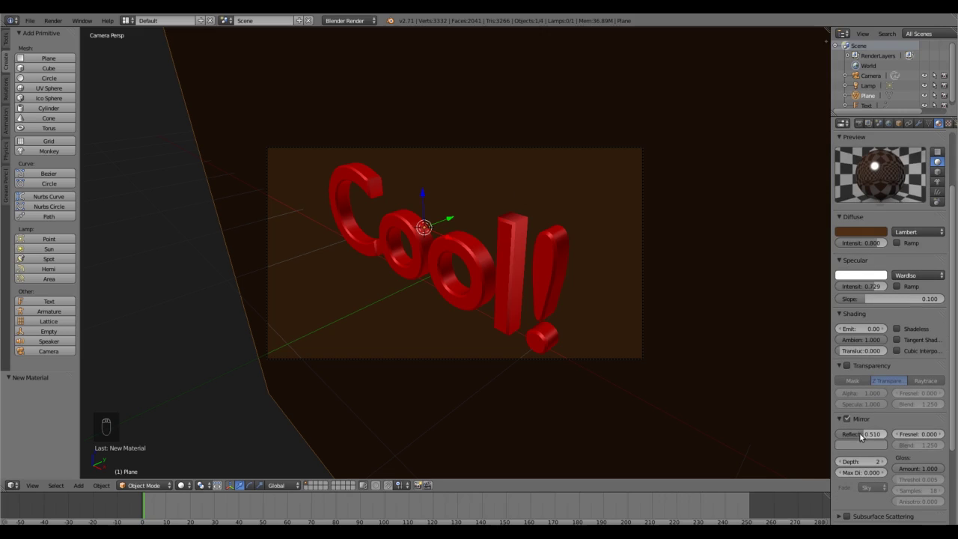
left_click_drag(864, 435, 832, 435)
left_click_drag(832, 435, 854, 437)
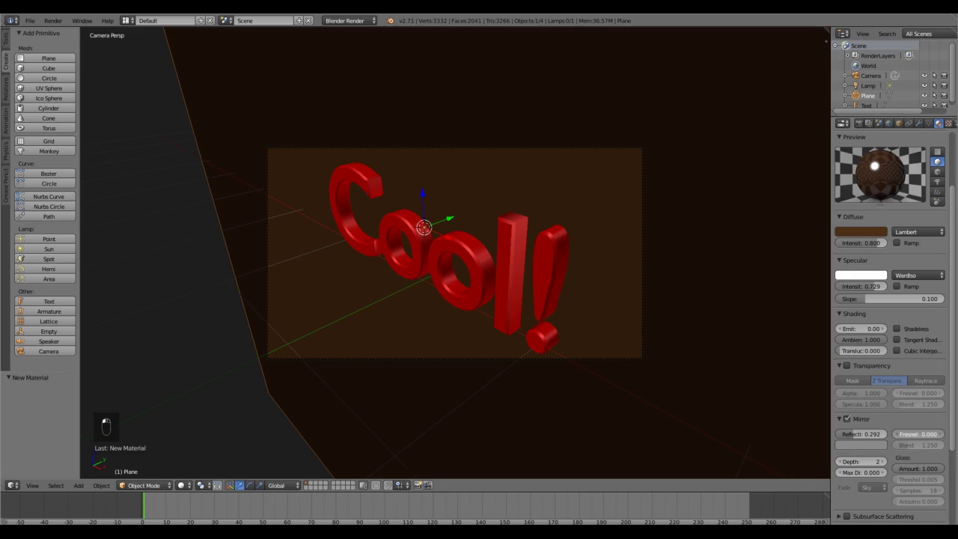
left_click_drag(918, 434, 934, 434)
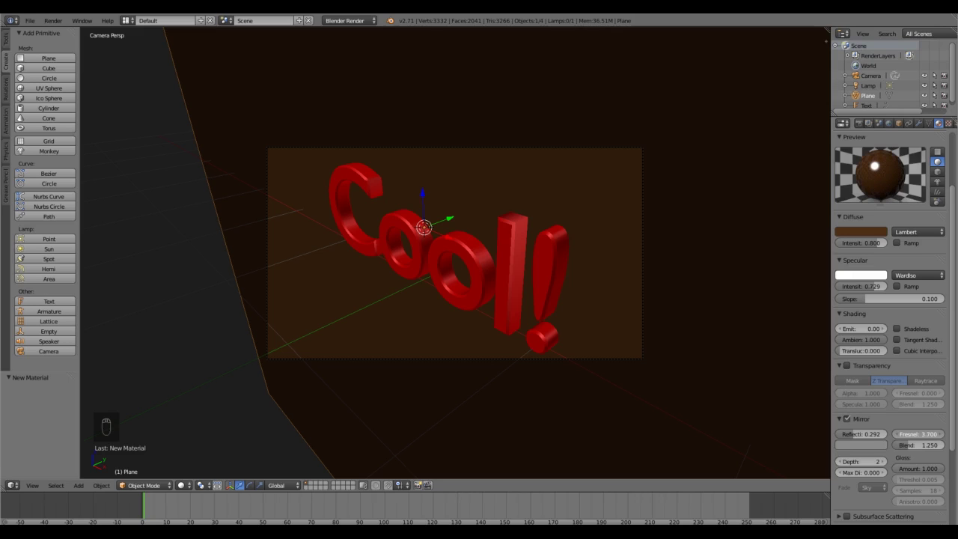
left_click_drag(919, 434, 895, 434)
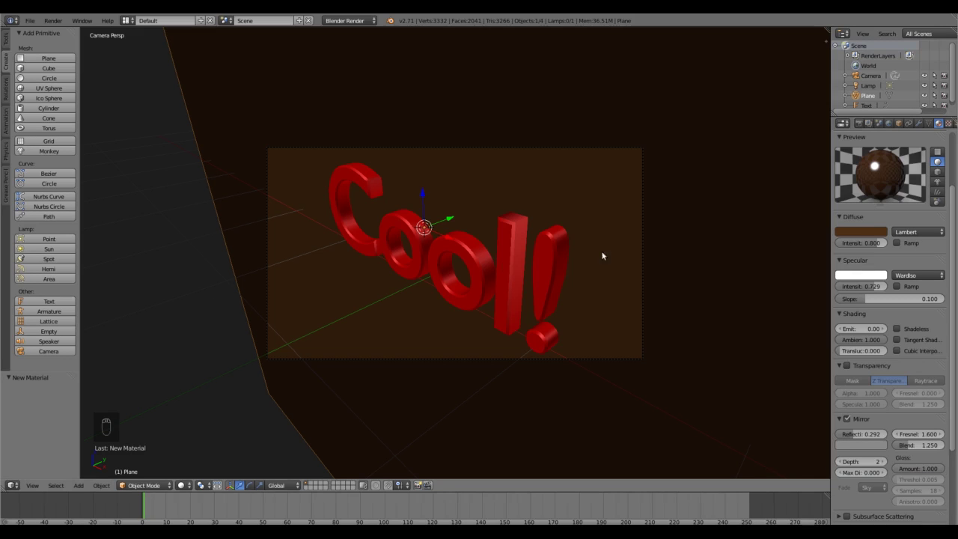
Set the mirror Fresnel of the text's red material to about 1.8, and render a test image
right_click(506, 256)
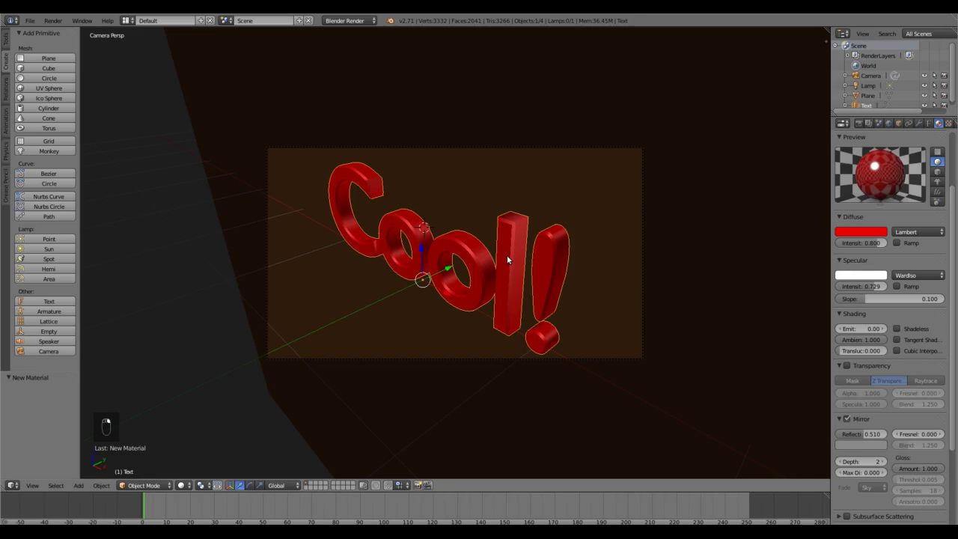
left_click(916, 436)
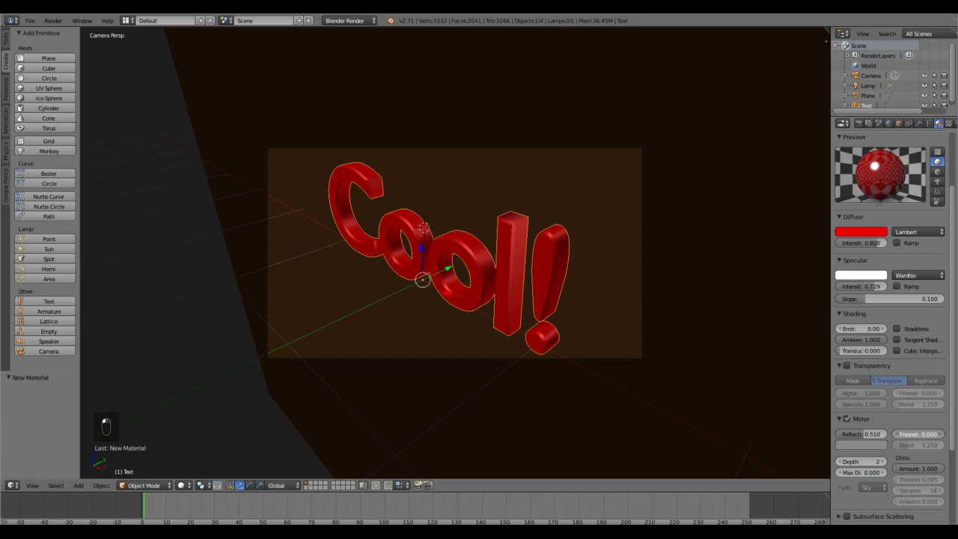
left_click_drag(916, 434, 945, 434)
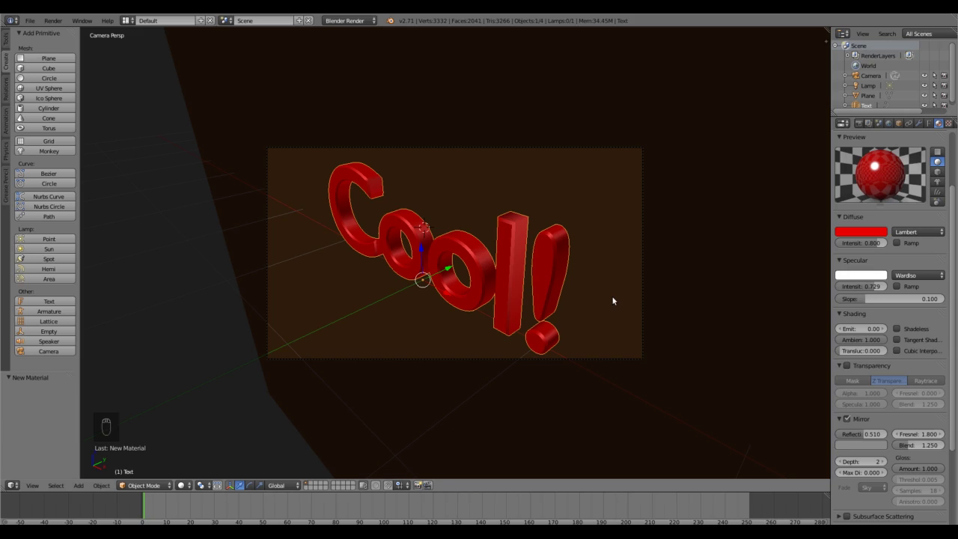
key("F12")
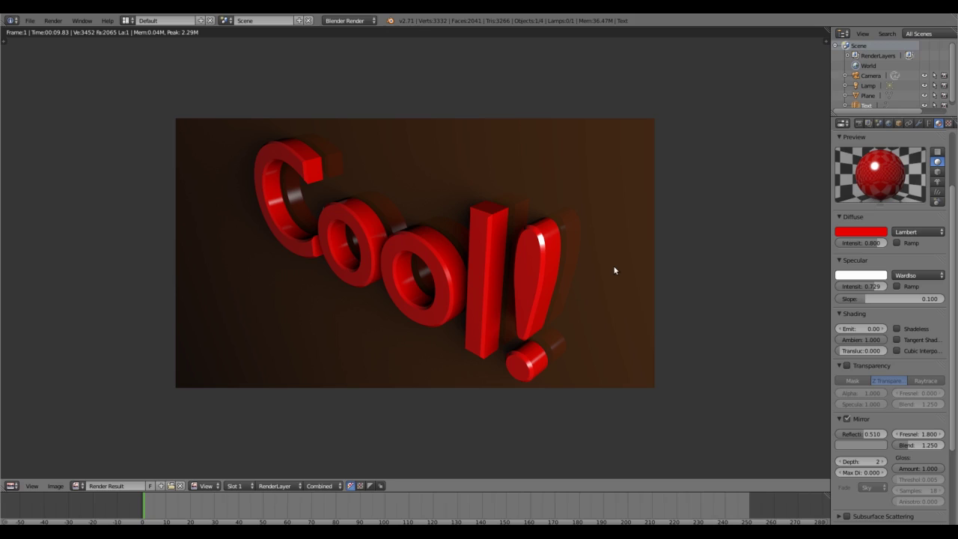
Enable Blend Sky and Real Sky for the world and lighten the horizon color to a gray of about 0.163 in RGB
left_click(889, 123)
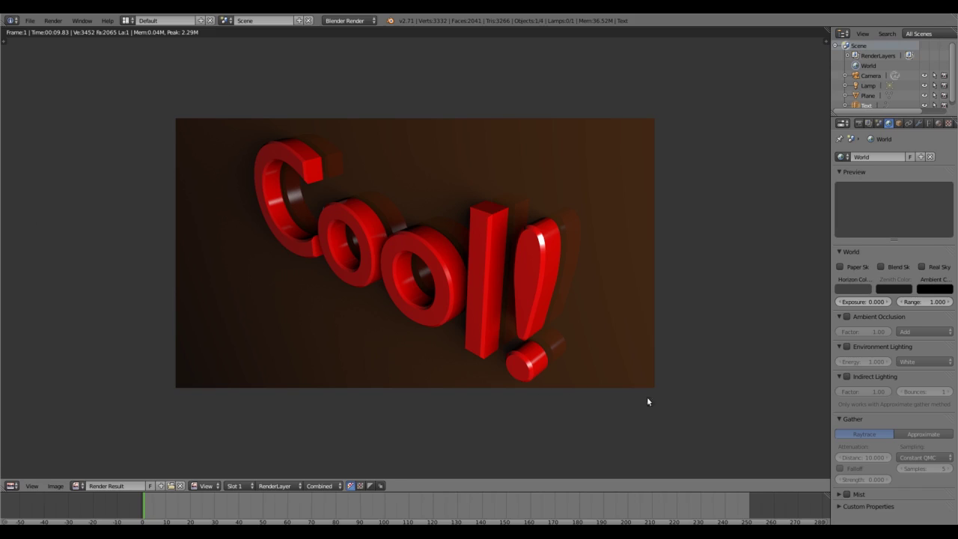
left_click(881, 266)
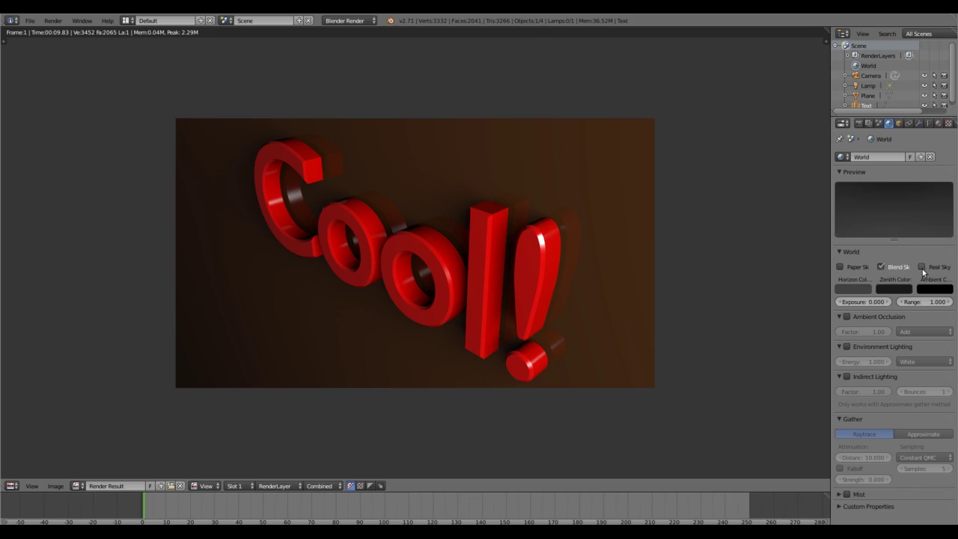
left_click(921, 267)
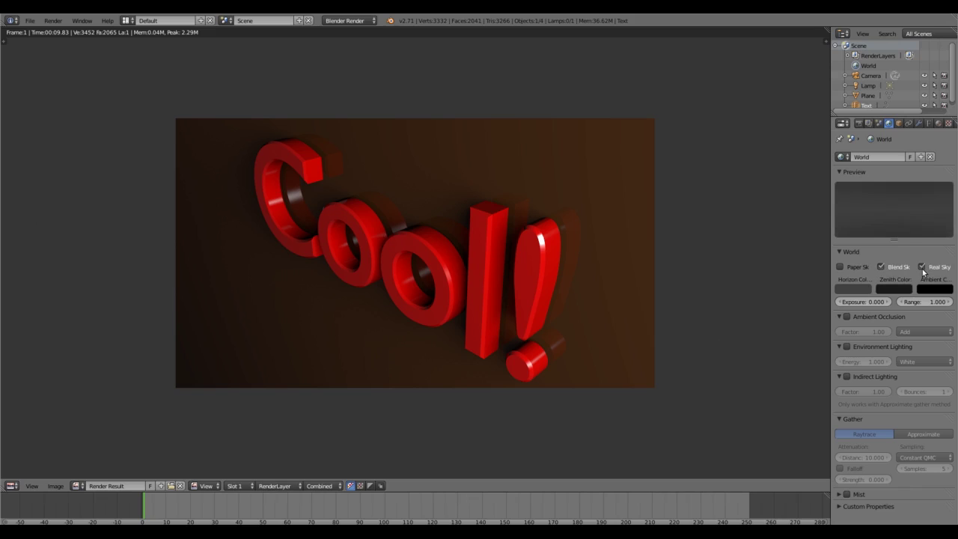
left_click(862, 291)
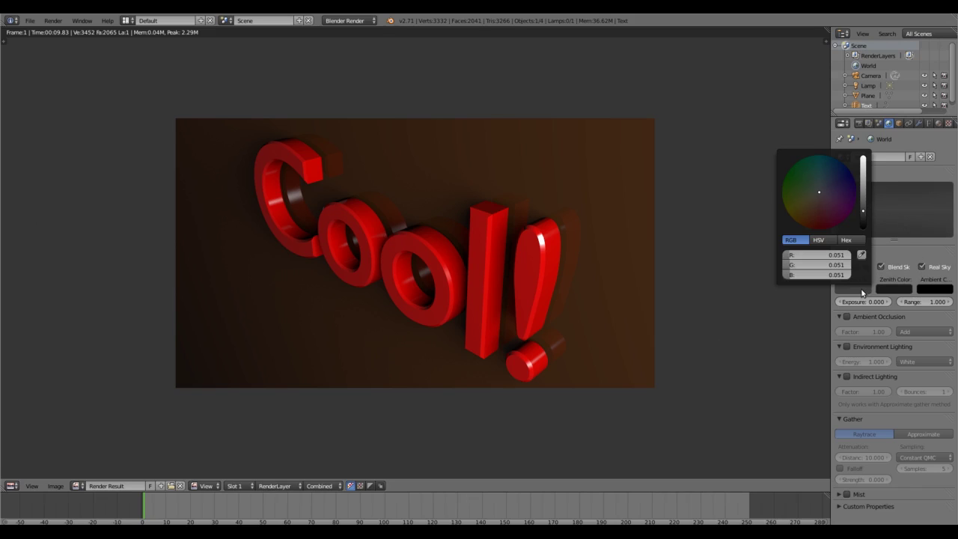
left_click(863, 189)
left_click(862, 196)
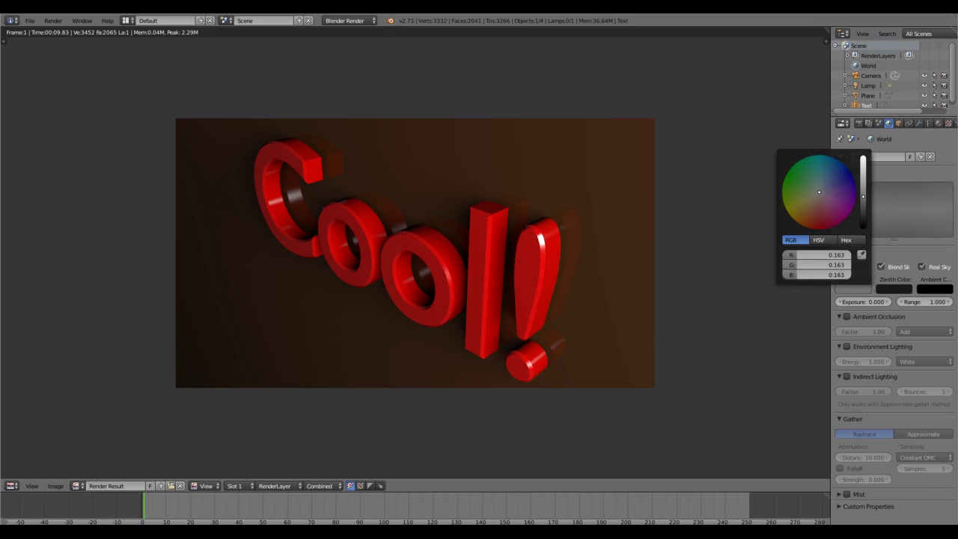
Change the world's zenith color to a muted yellowish brown and render a test image
left_click_drag(862, 196, 862, 198)
left_click(896, 291)
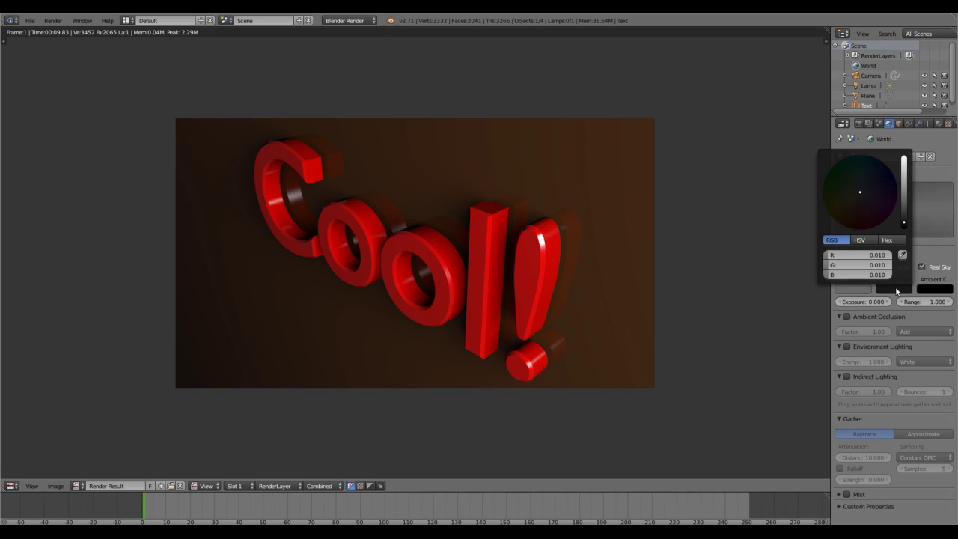
left_click_drag(904, 222, 854, 204)
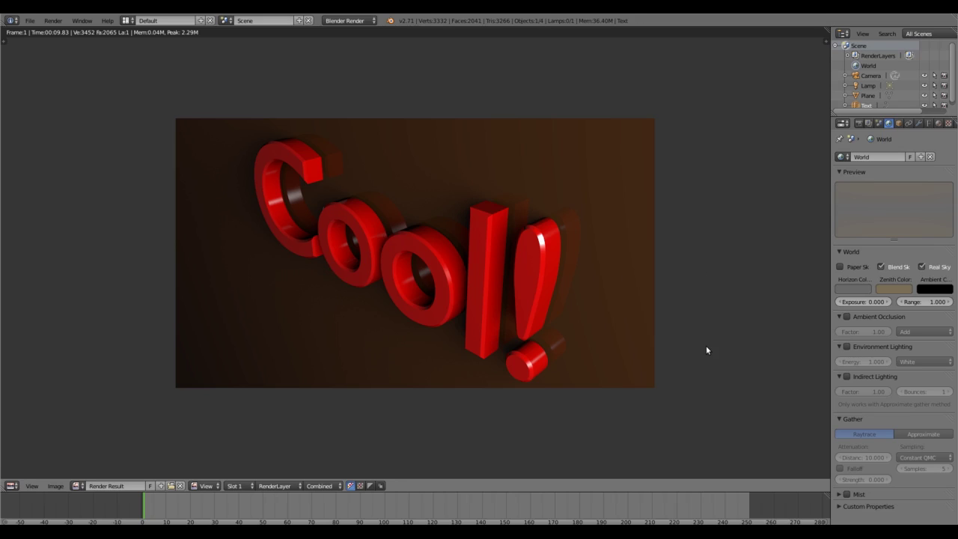
key("F12")
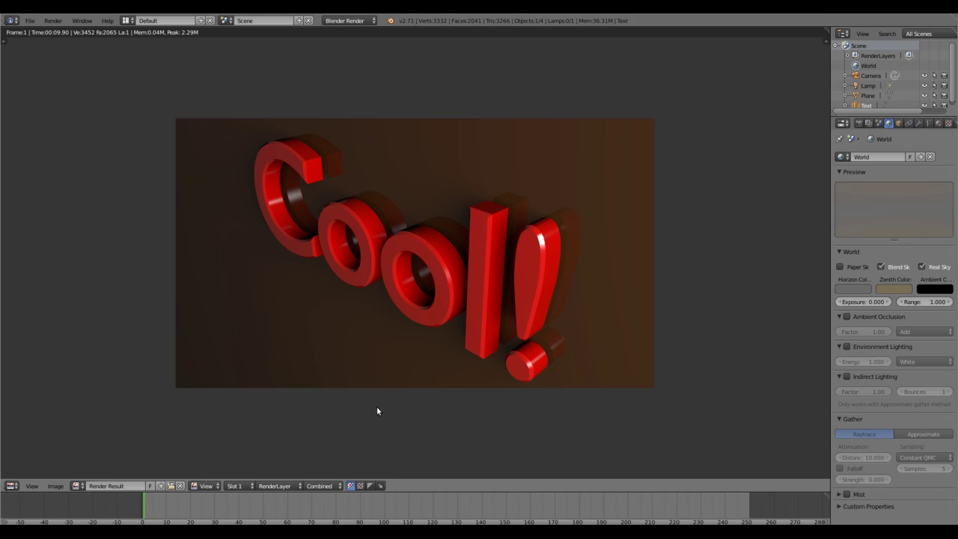
key("Escape")
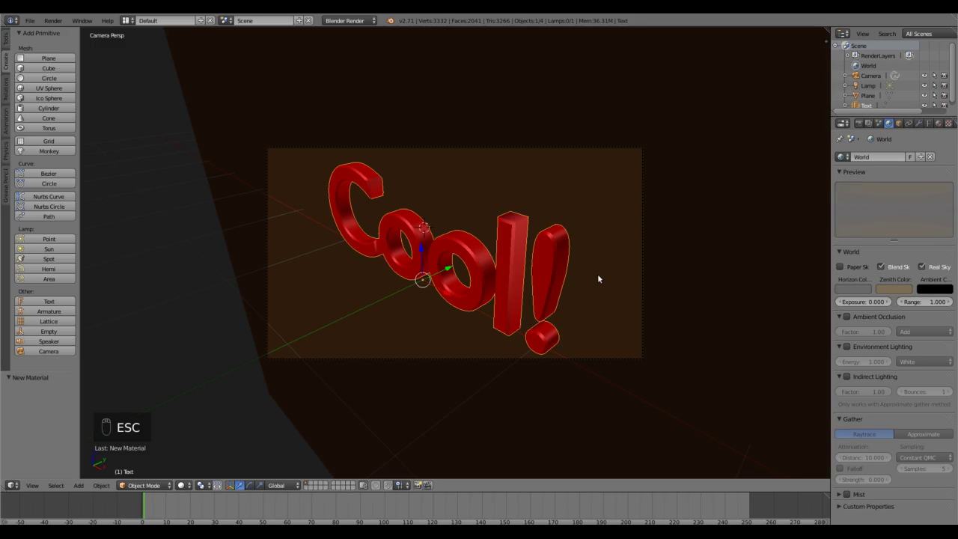
Set the bevel resolution of the "Cool!" text to 4
scroll(597, 278, "up", 8)
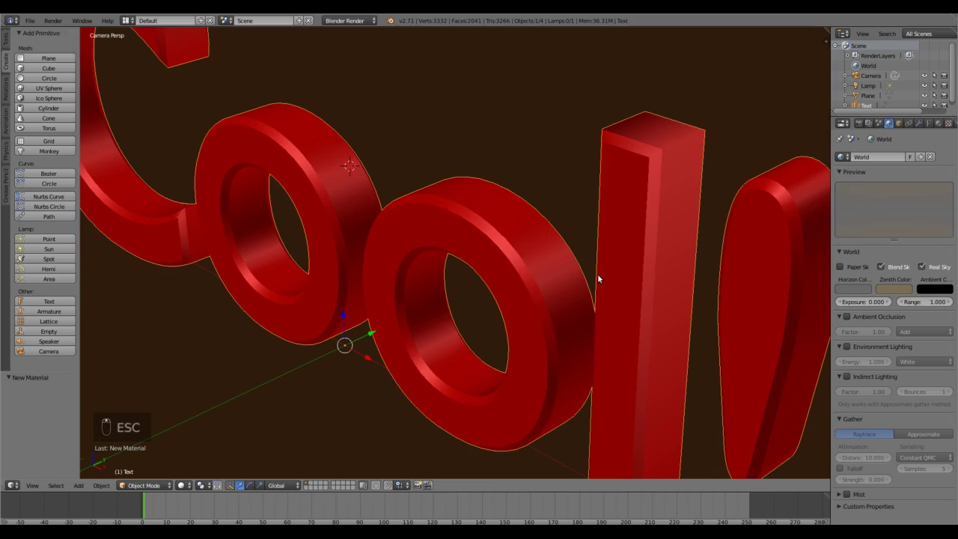
left_click(929, 124)
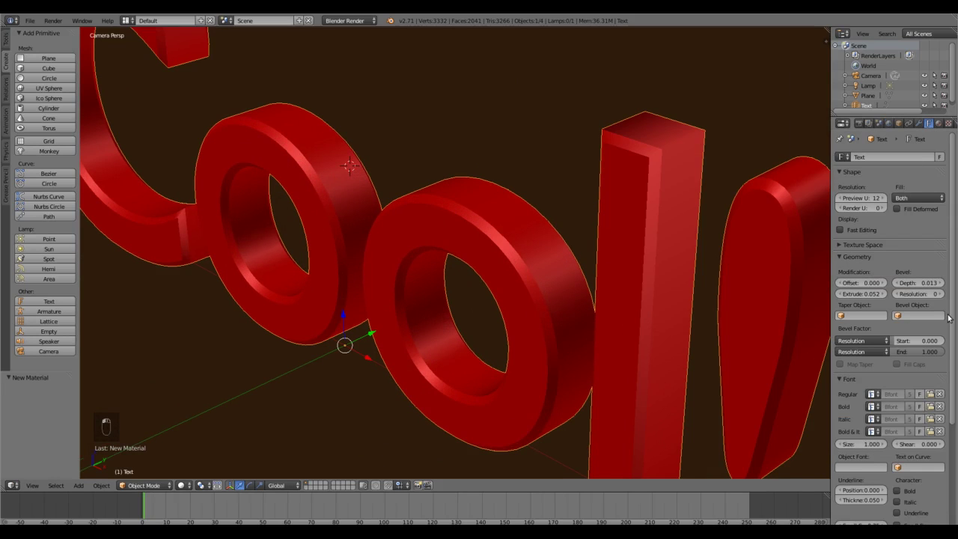
scroll(948, 317, "down", 3)
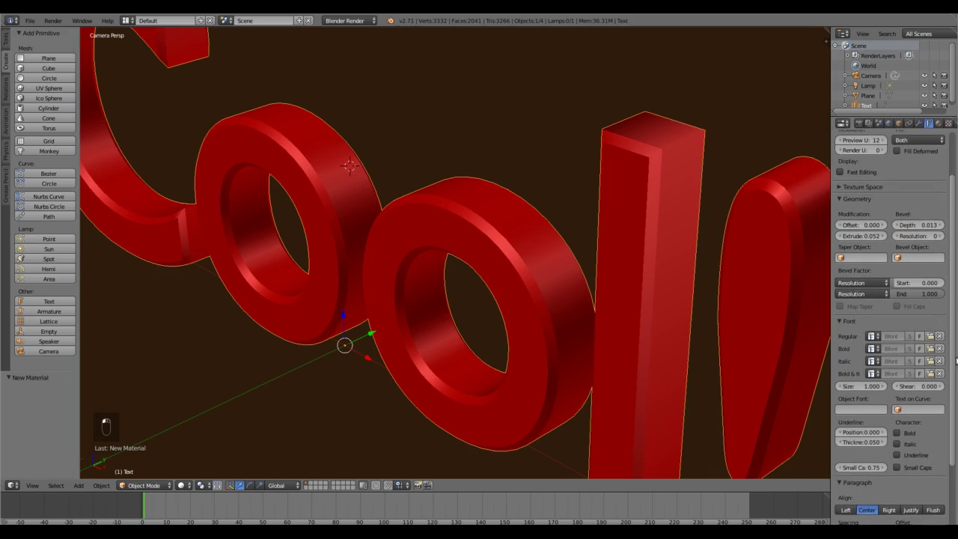
left_click_drag(955, 361, 957, 341)
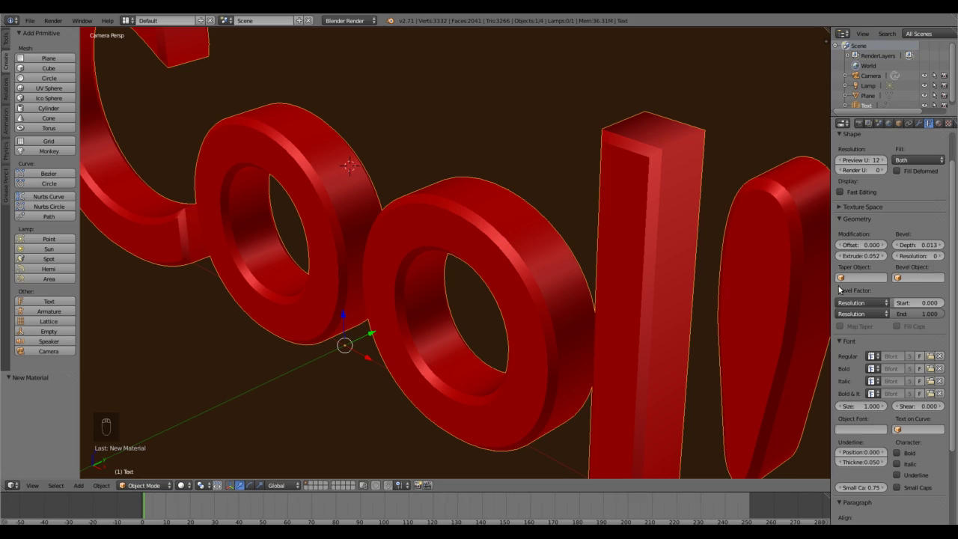
left_click(939, 256)
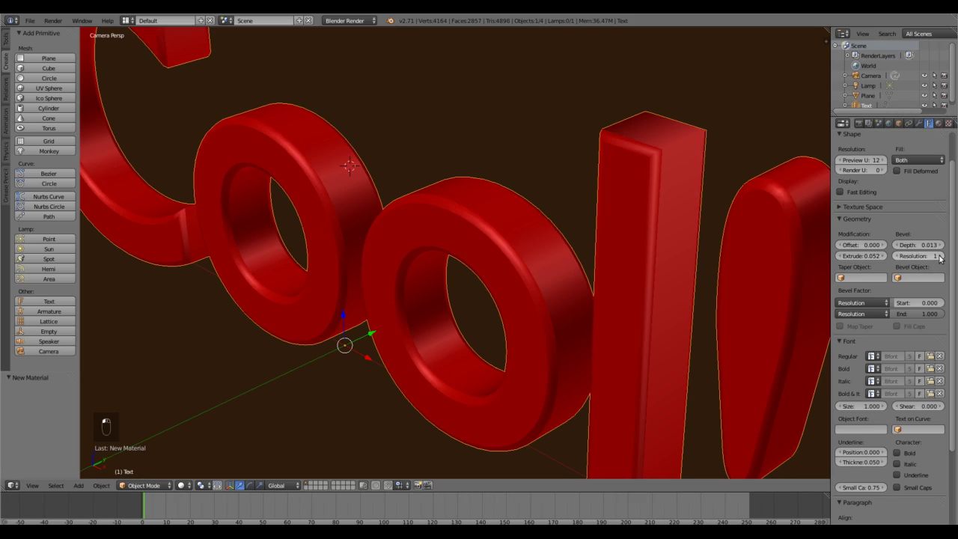
left_click(939, 255)
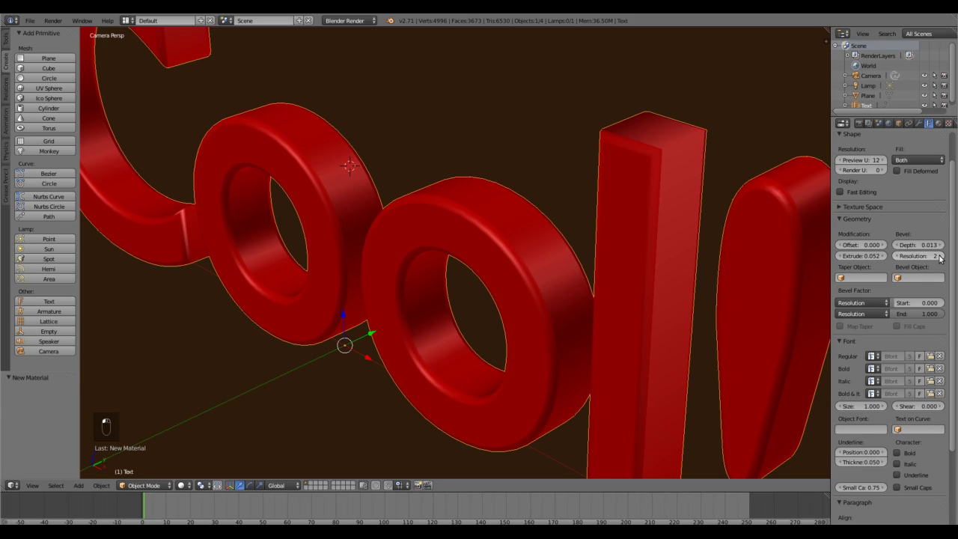
left_click(939, 256)
left_click(939, 256)
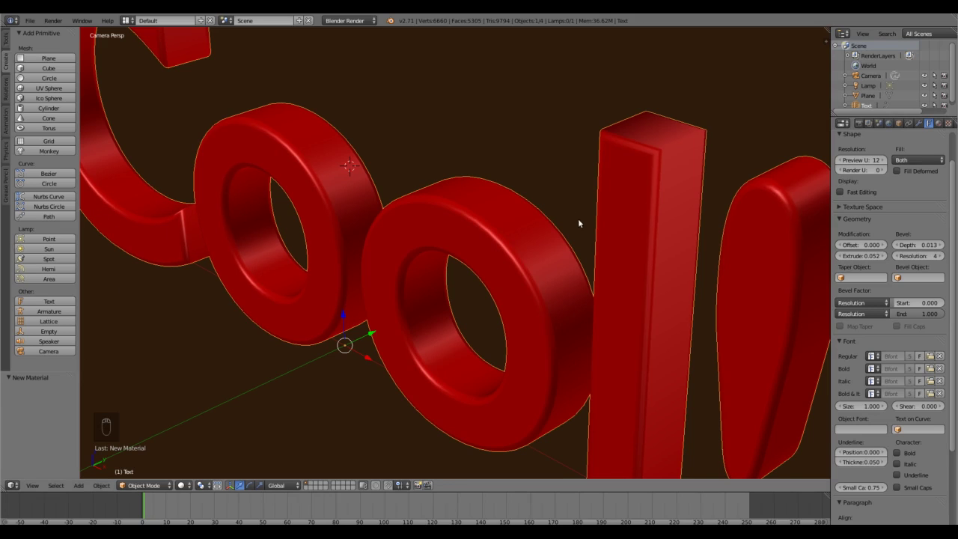
Render the scene and examine the text's rounded edges and highlights up close
scroll(479, 260, "down", 6)
scroll(479, 260, "up", 2)
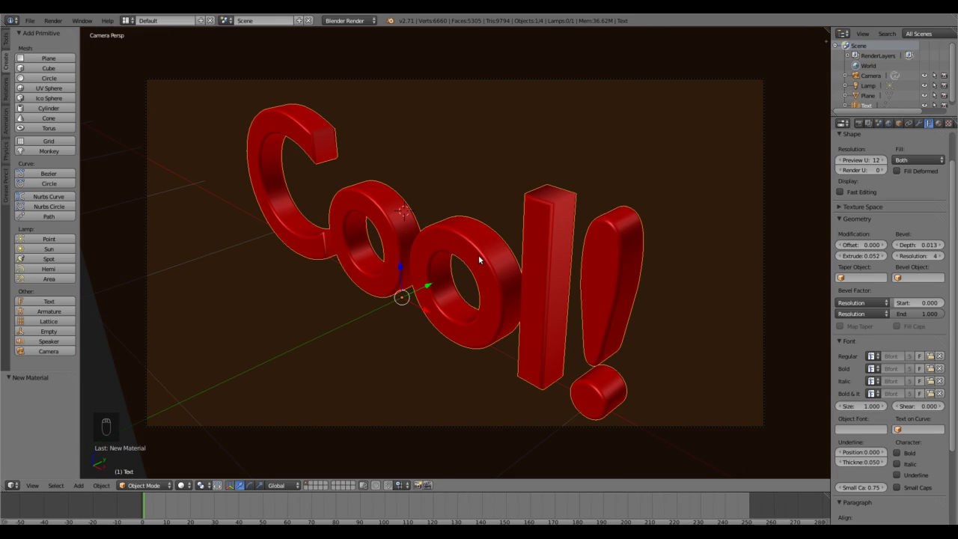
key("F12")
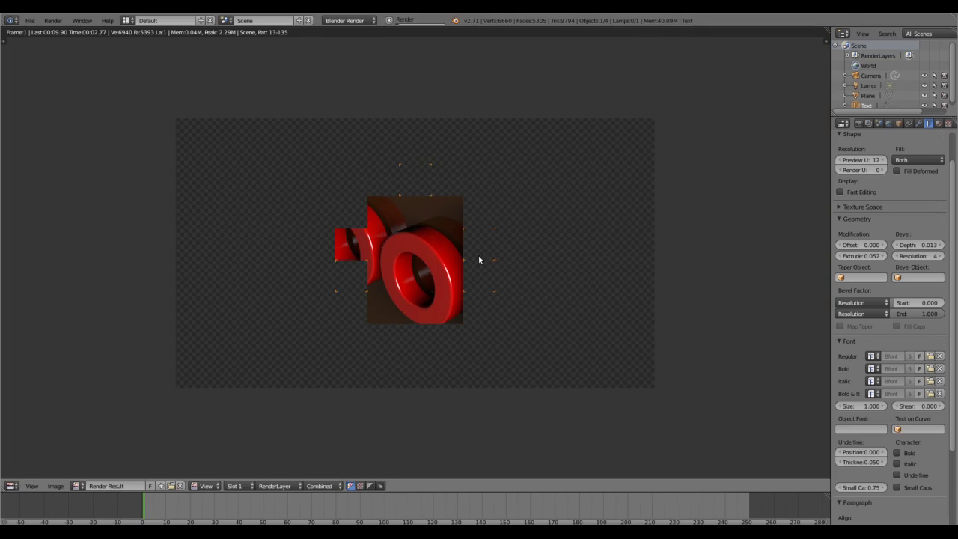
scroll(478, 259, "down", 1)
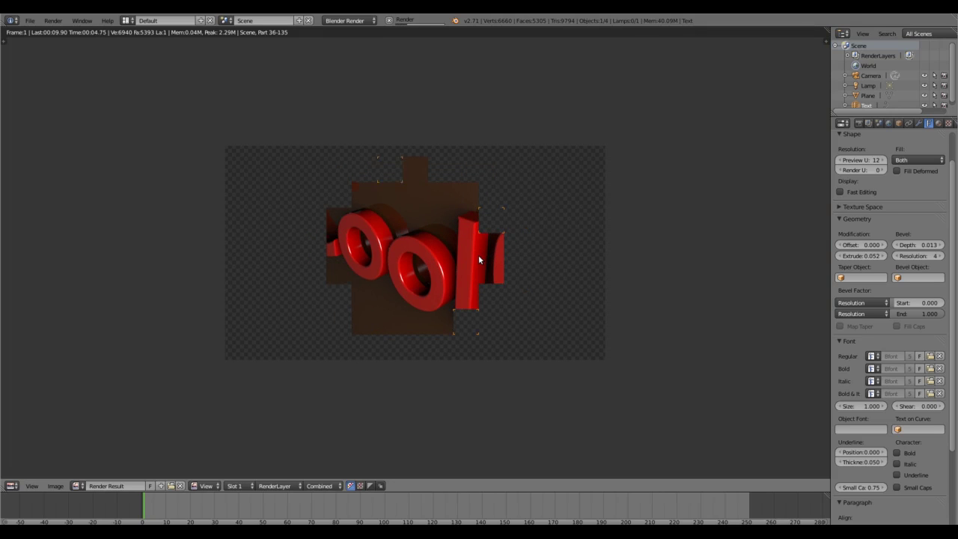
scroll(479, 259, "up", 2)
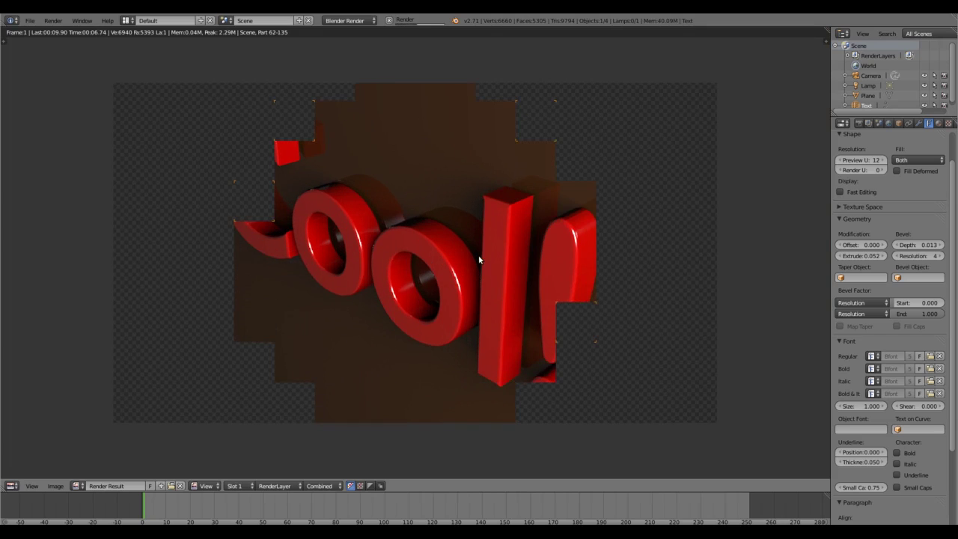
scroll(479, 260, "down", 1)
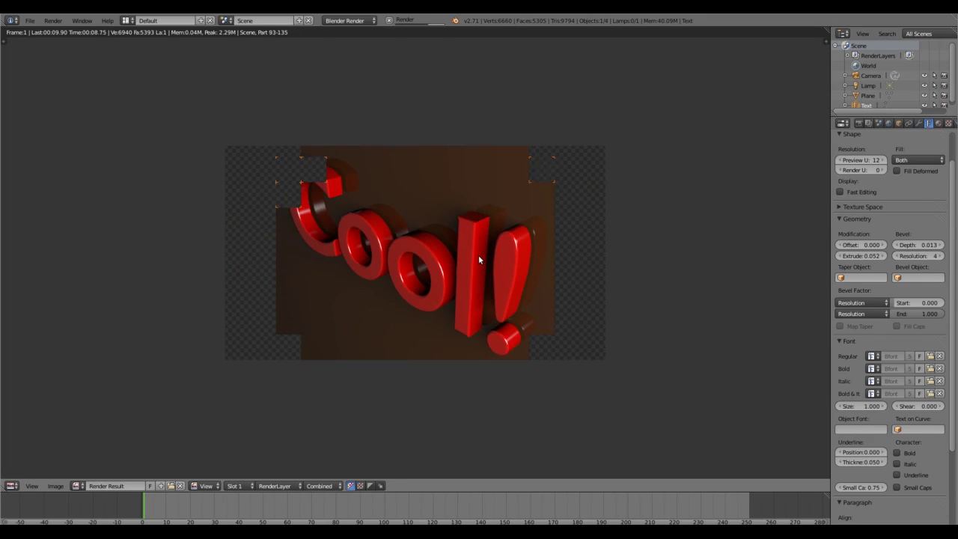
scroll(479, 260, "down", 1)
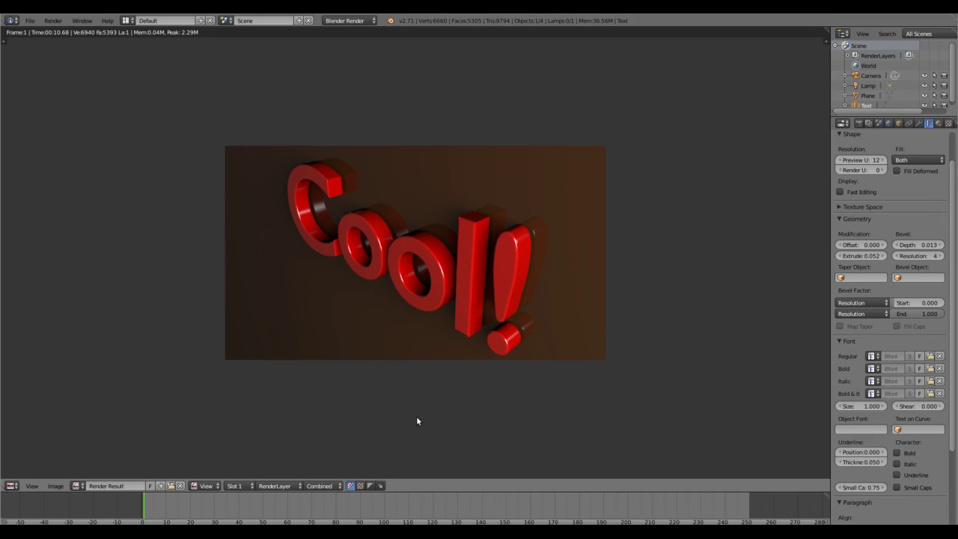
scroll(500, 364, "up", 6)
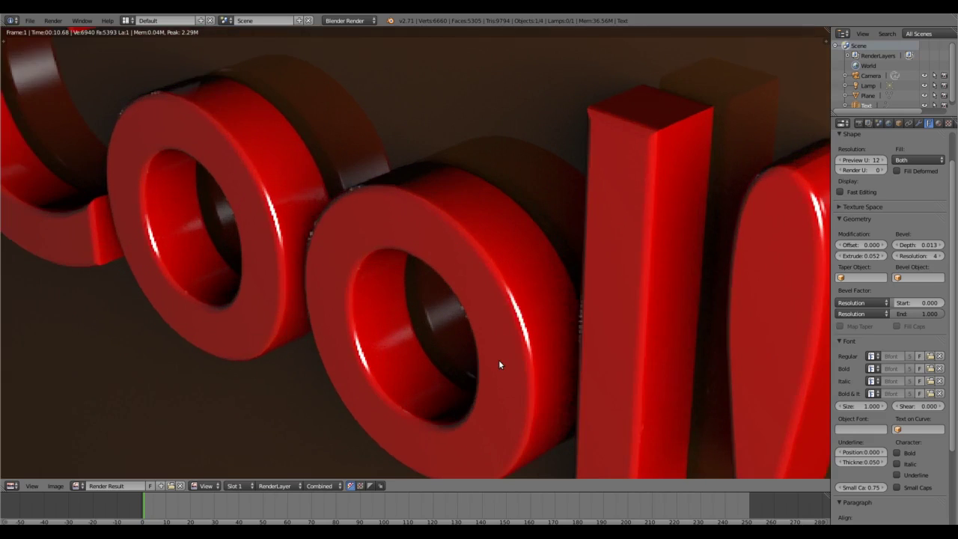
scroll(500, 365, "down", 5)
key("Escape")
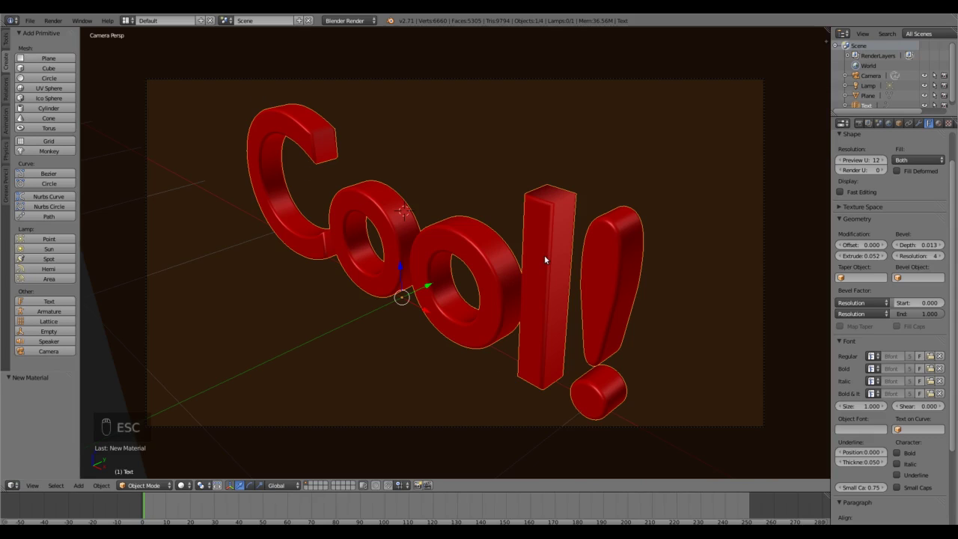
Add a Remesh modifier to the text and disable Remove Disconnected Pieces
scroll(544, 256, "up", 2)
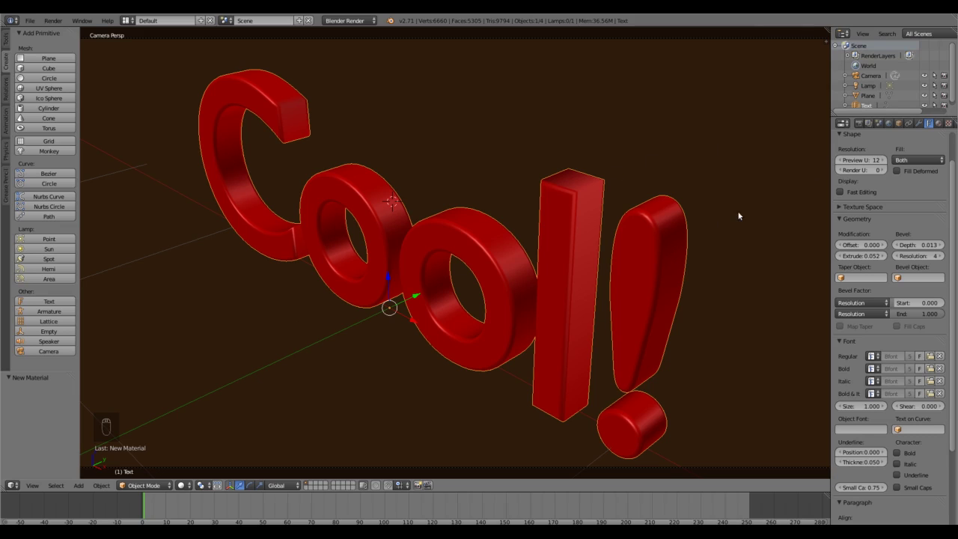
scroll(950, 192, "up", 1)
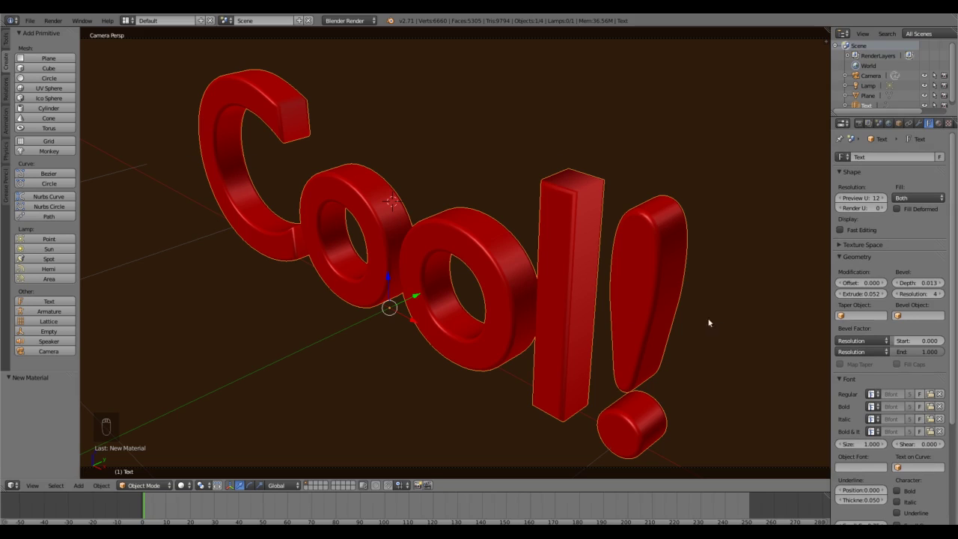
left_click(919, 124)
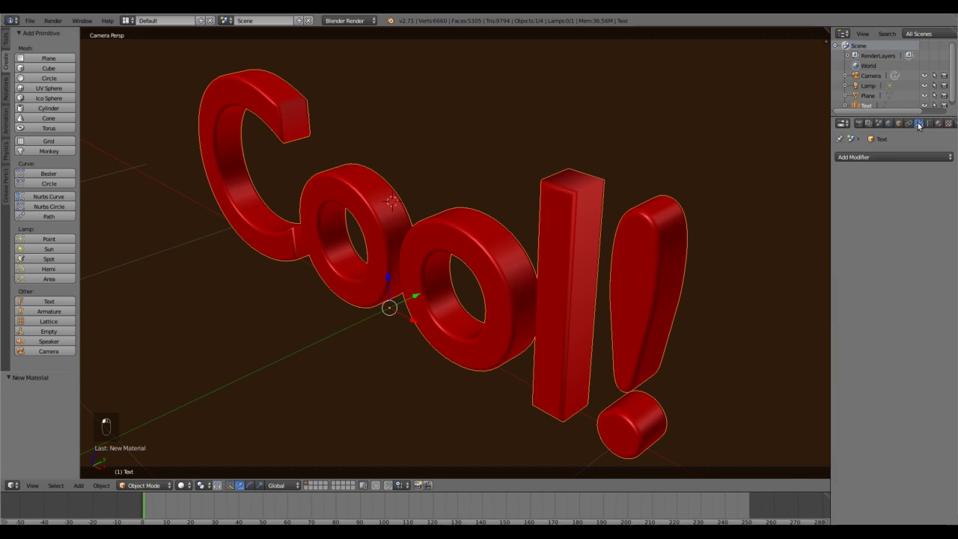
left_click(869, 156)
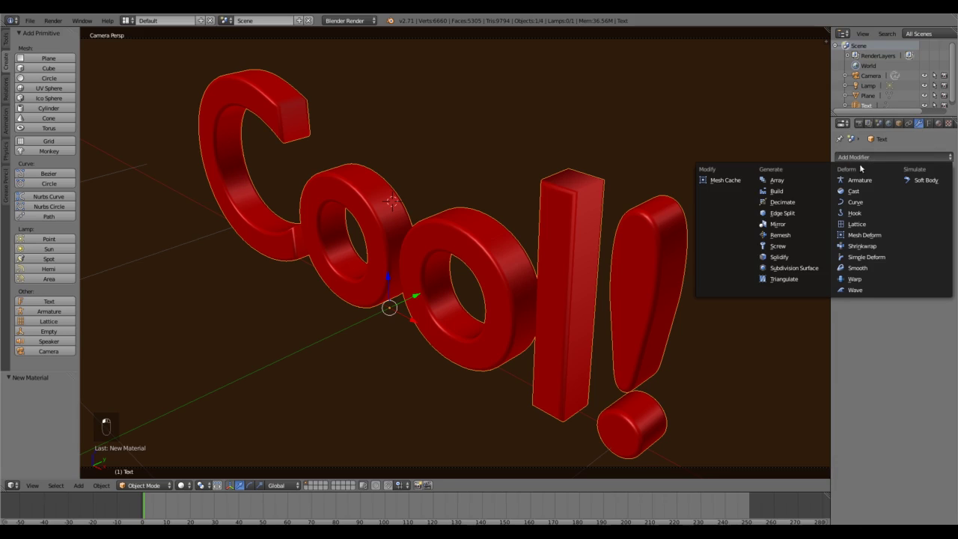
left_click(778, 236)
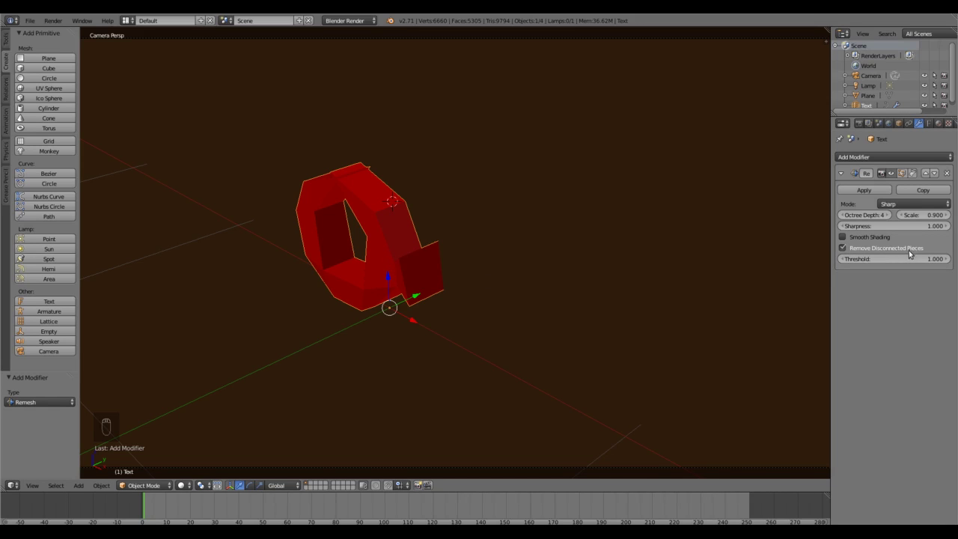
left_click(843, 248)
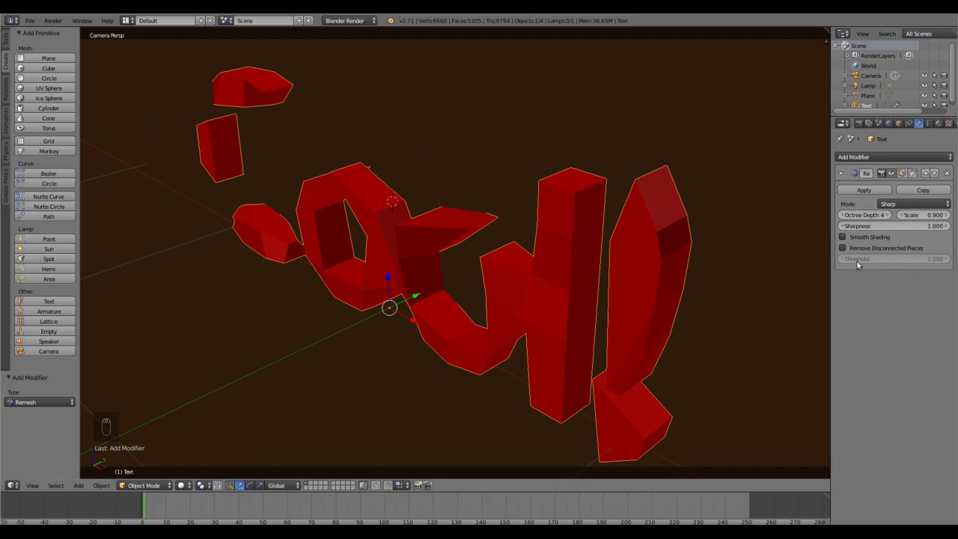
Set the Remesh modifier's octree depth to 9 and its mode to Smooth
left_click(886, 216)
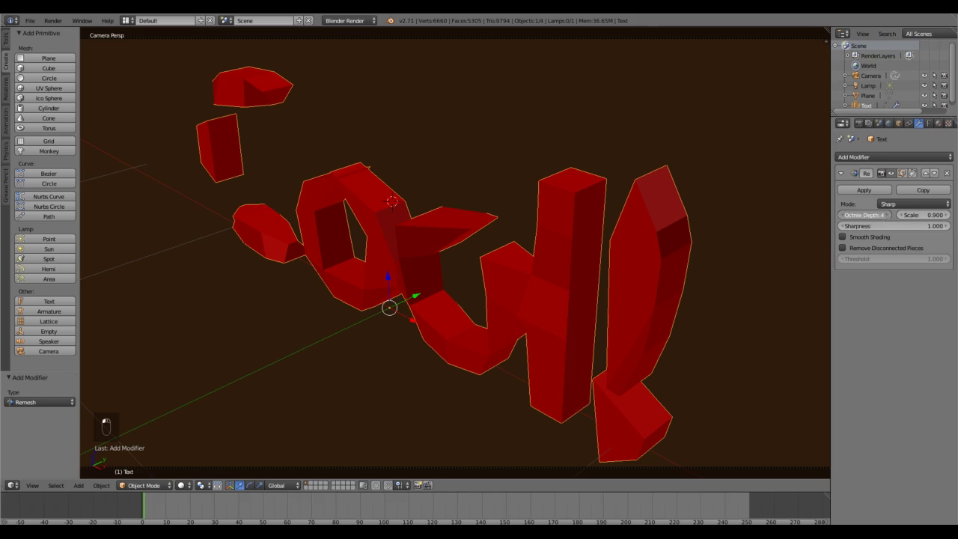
left_click(885, 215)
left_click(885, 215)
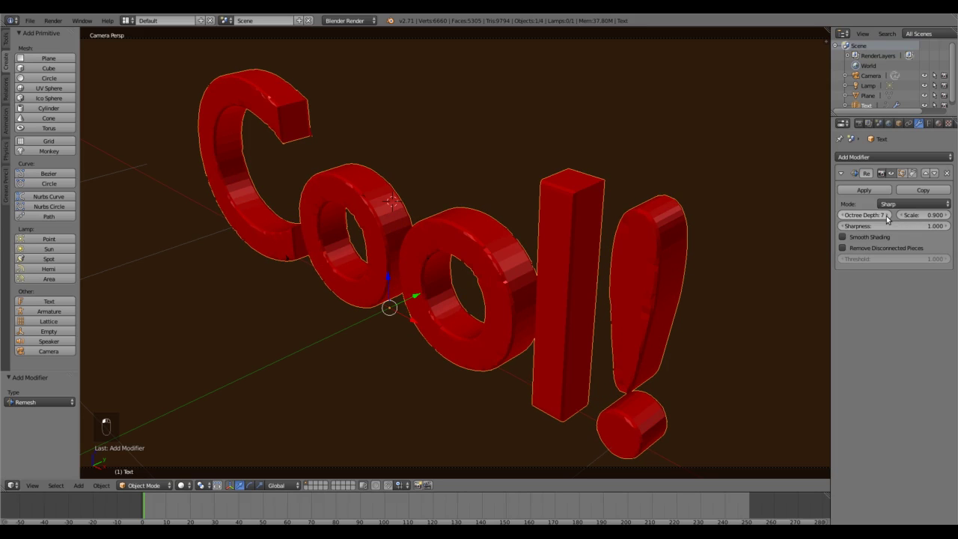
left_click(887, 216)
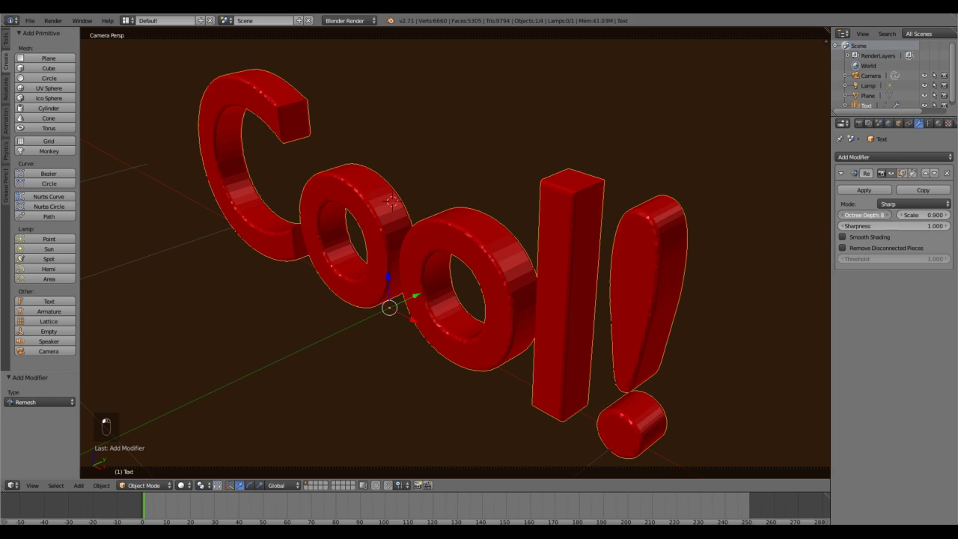
left_click(887, 216)
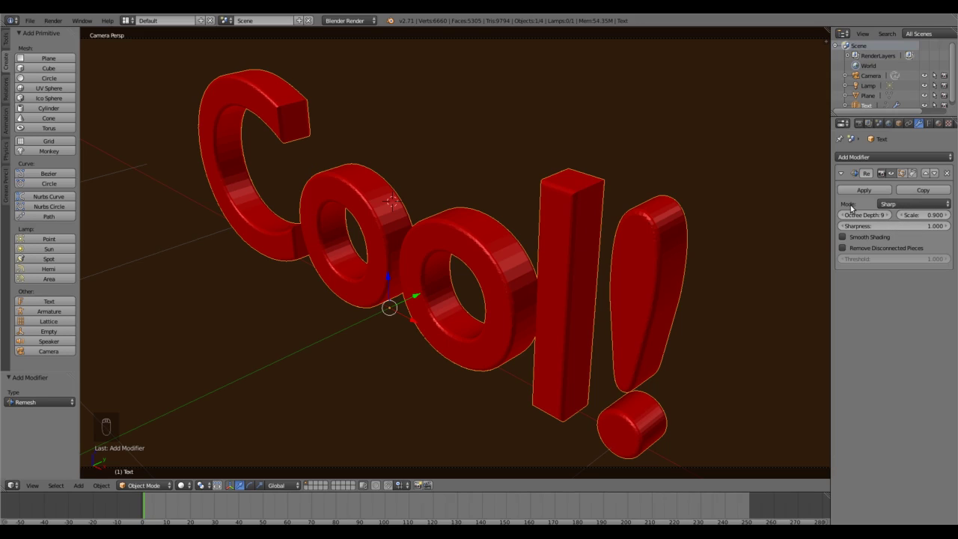
left_click(891, 204)
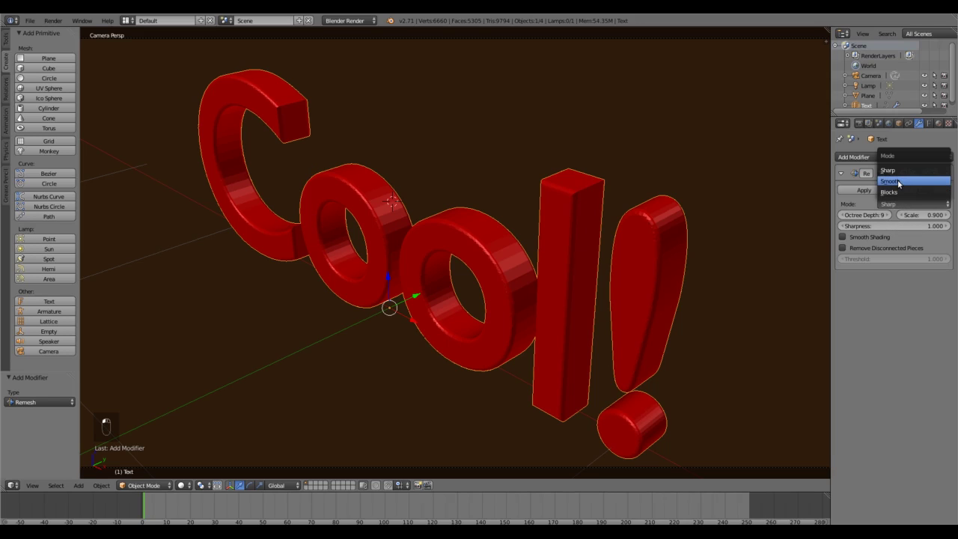
left_click(898, 181)
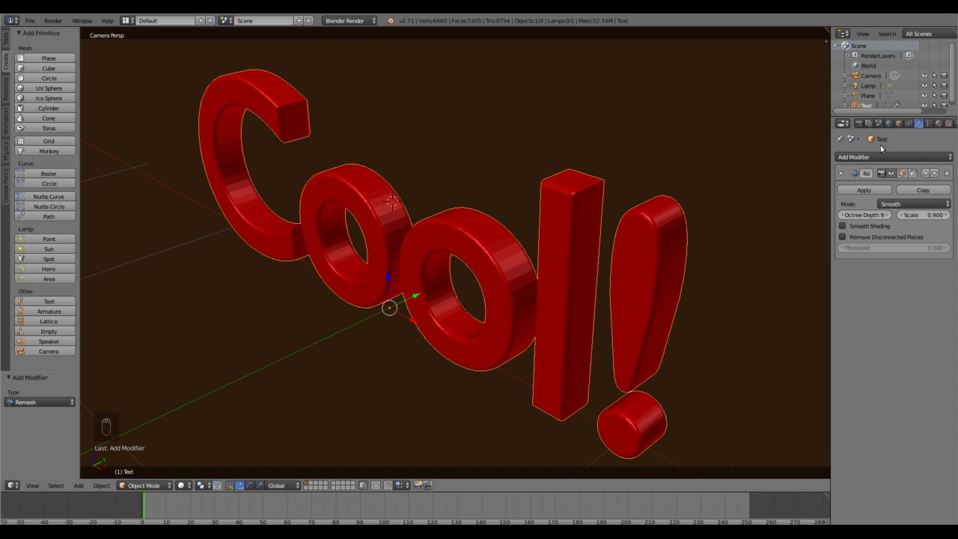
left_click(928, 123)
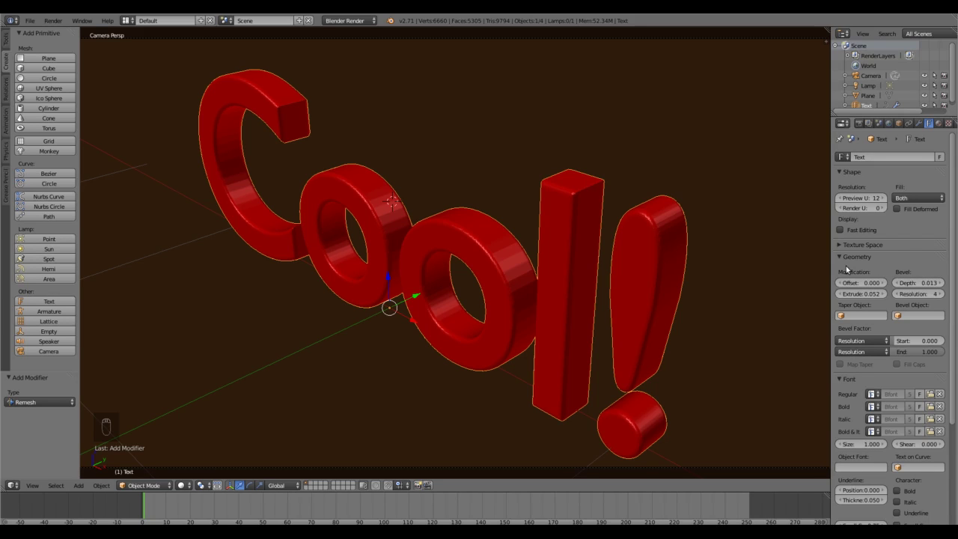
left_click(918, 124)
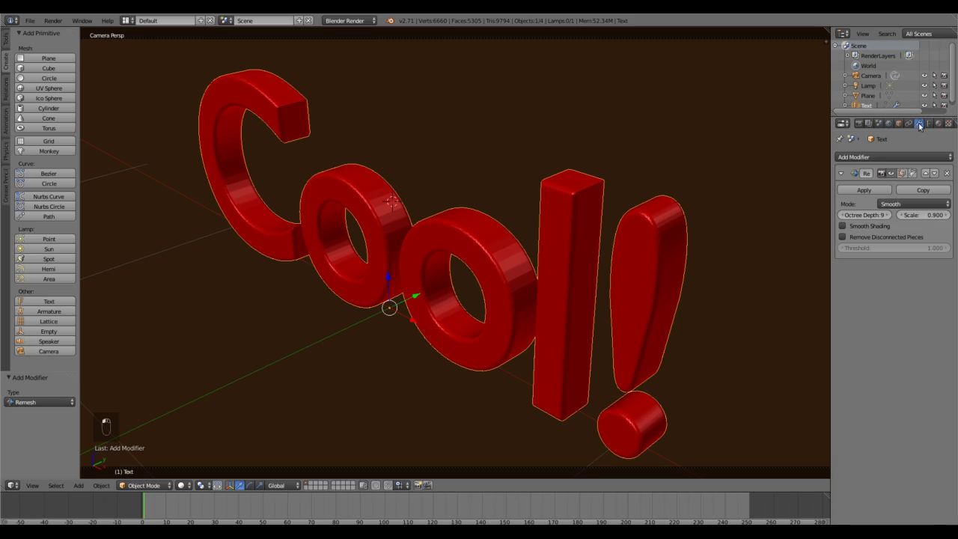
left_click(929, 123)
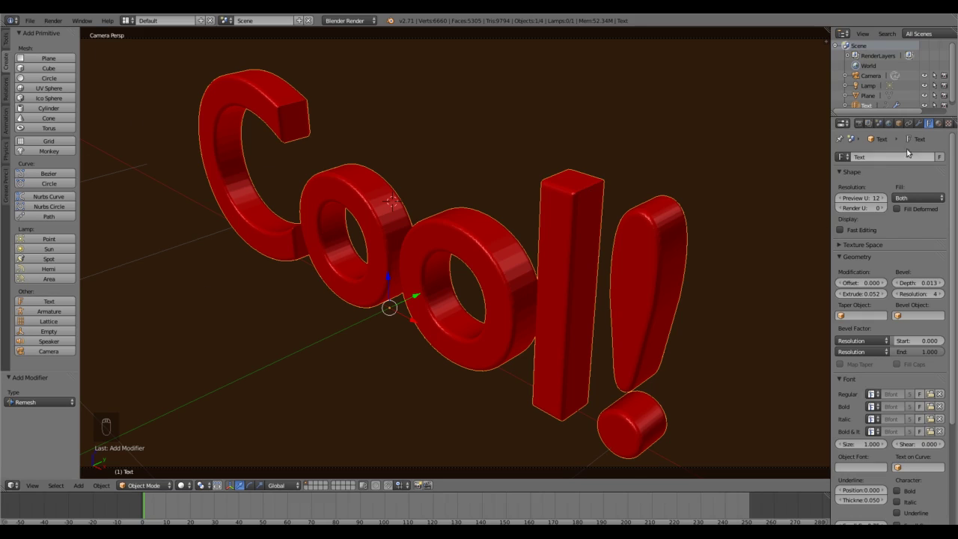
left_click(919, 123)
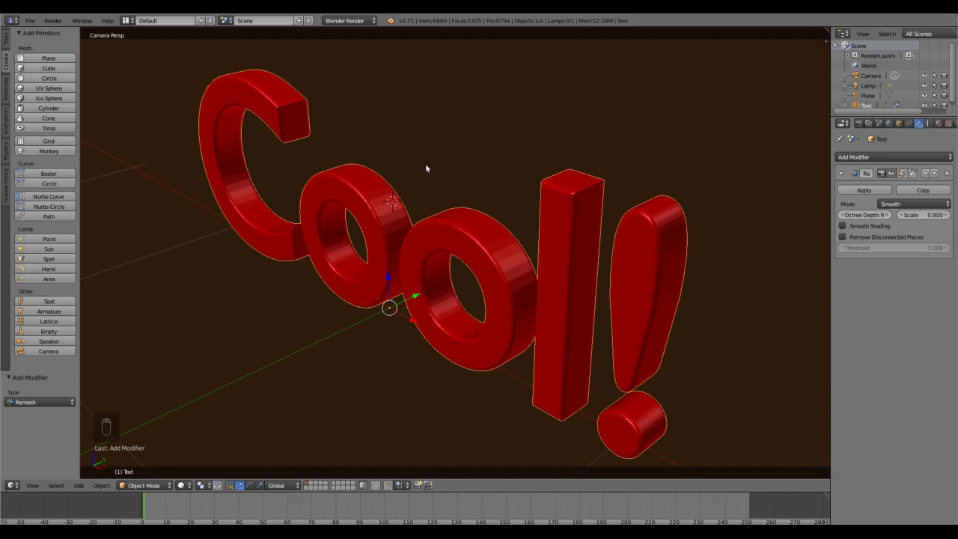
Convert the "Cool!" text object, including its Remesh modifier, to a mesh
left_click(101, 486)
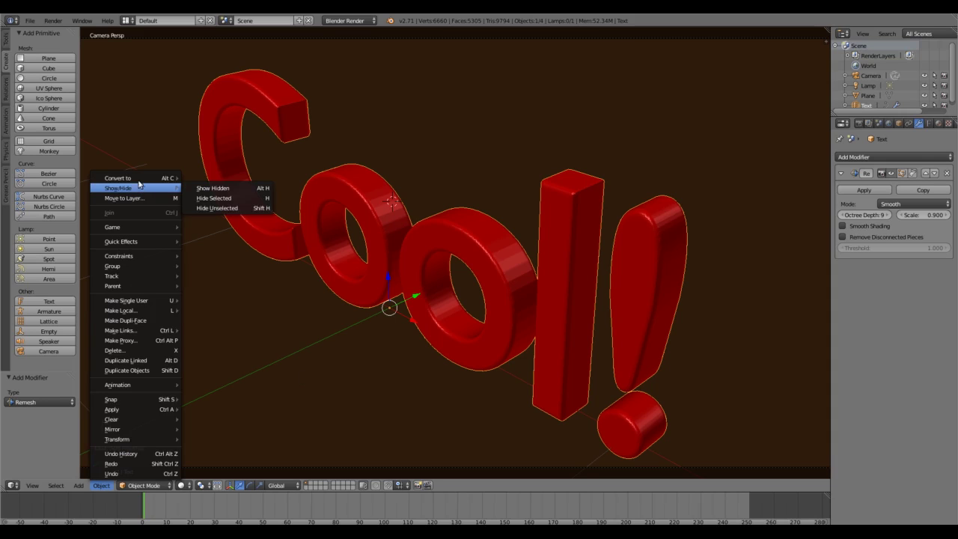
mouse_move(139, 181)
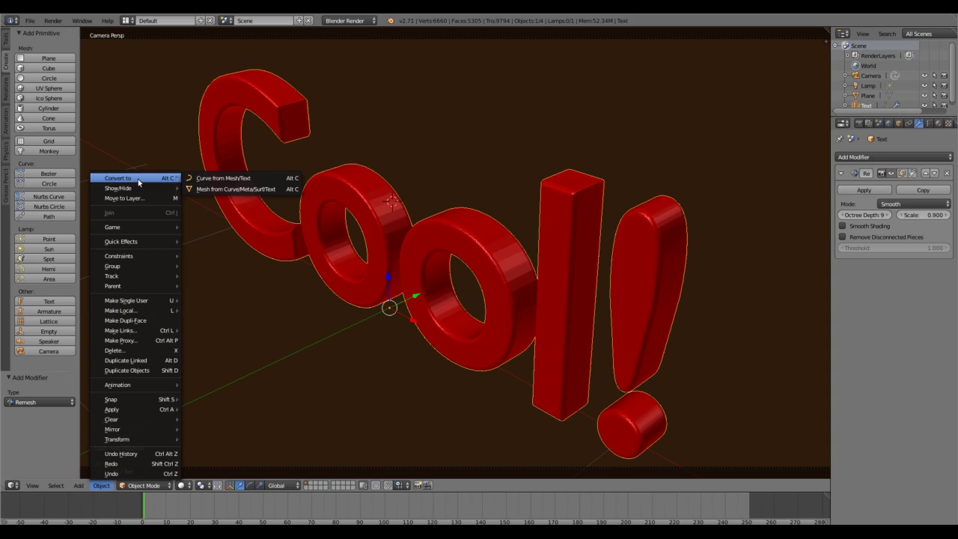
left_click(204, 192)
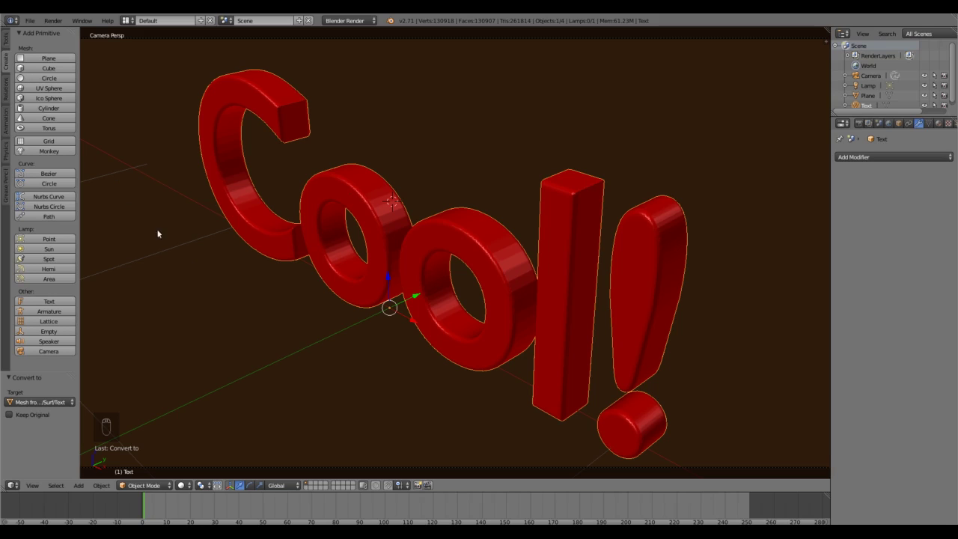
Enter Edit Mode on the converted text mesh and select all of its vertices
left_click(146, 486)
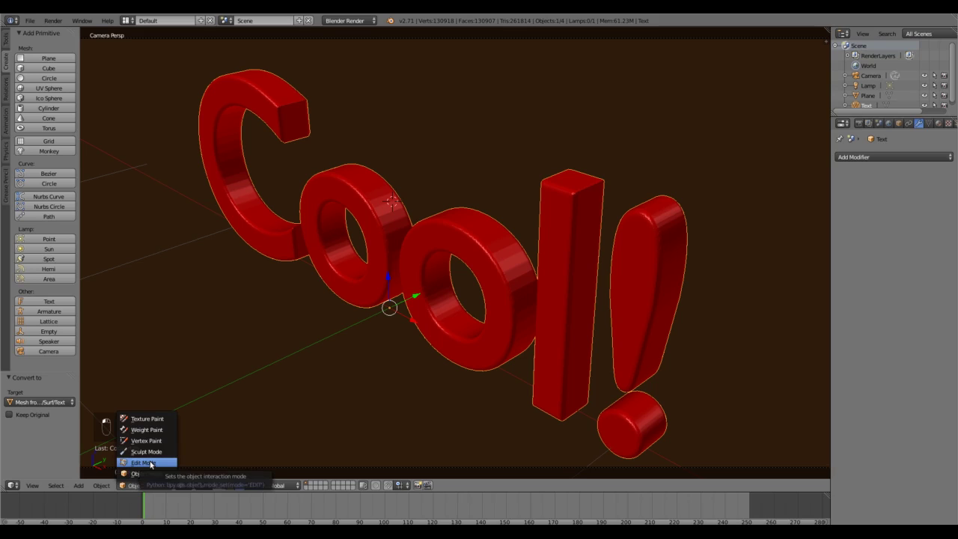
left_click(137, 486)
left_click(136, 487)
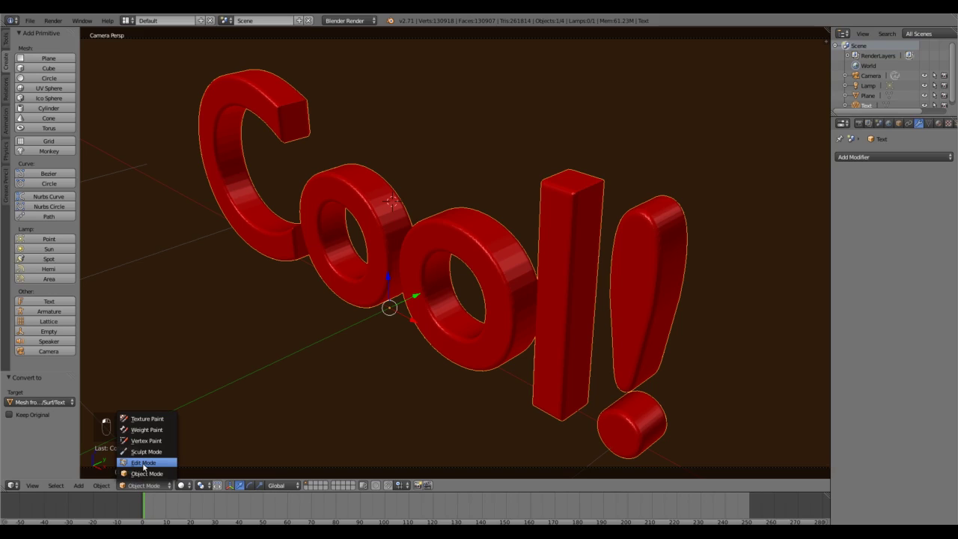
left_click(284, 402)
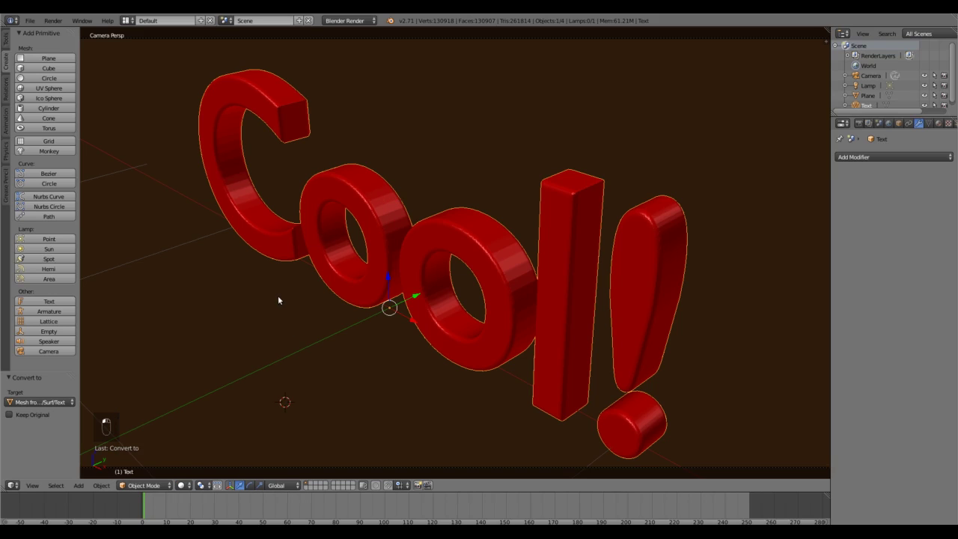
key("Tab")
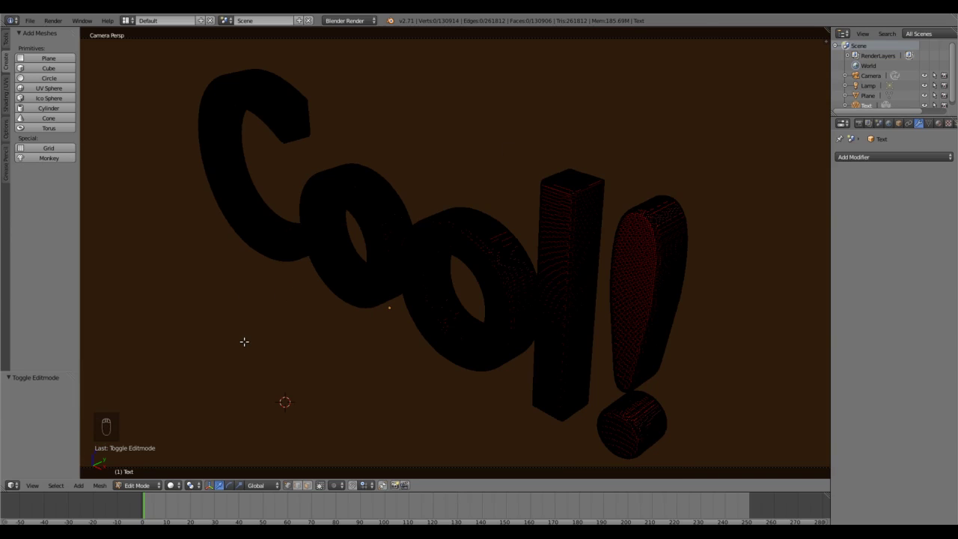
key("a")
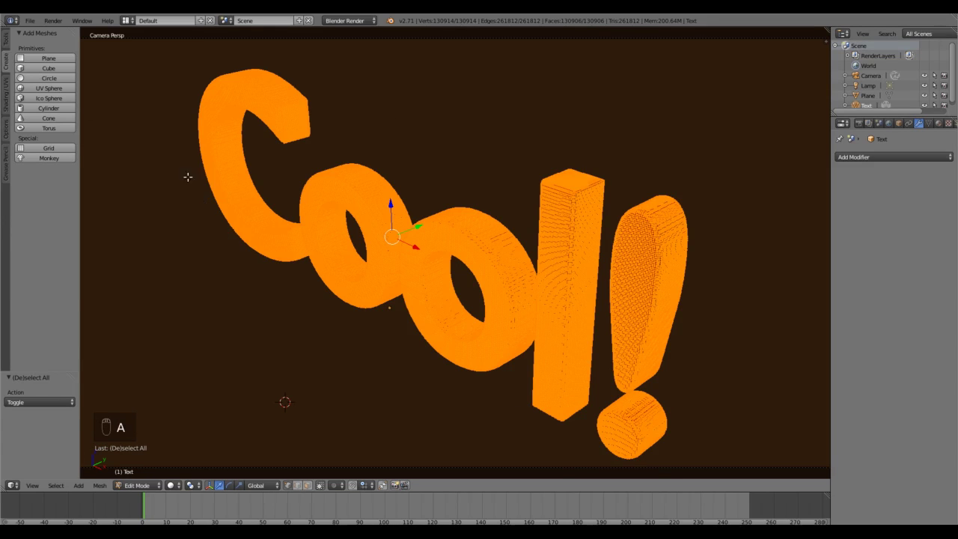
Apply Smooth Vertex to the whole text mesh with 20 smoothing iterations on all three axes
left_click(6, 41)
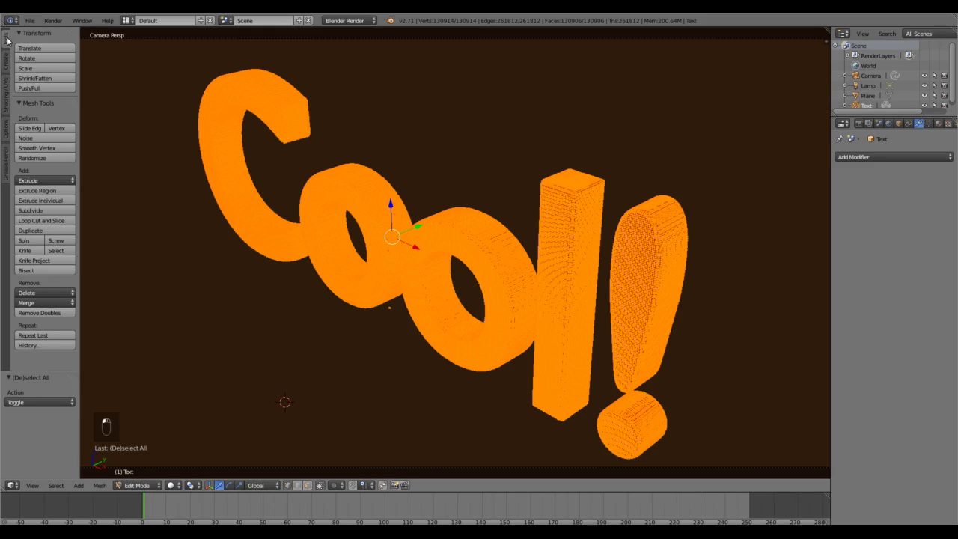
left_click(38, 152)
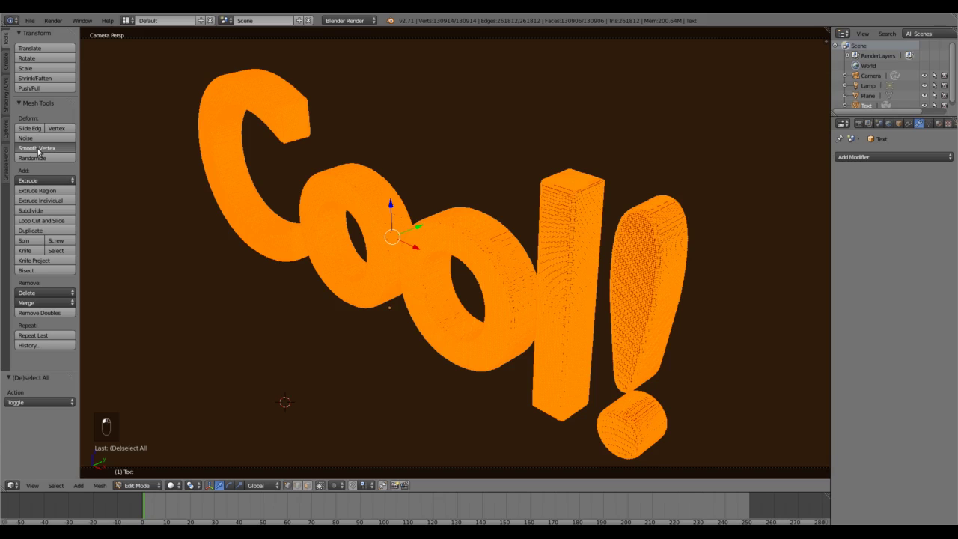
left_click(37, 149)
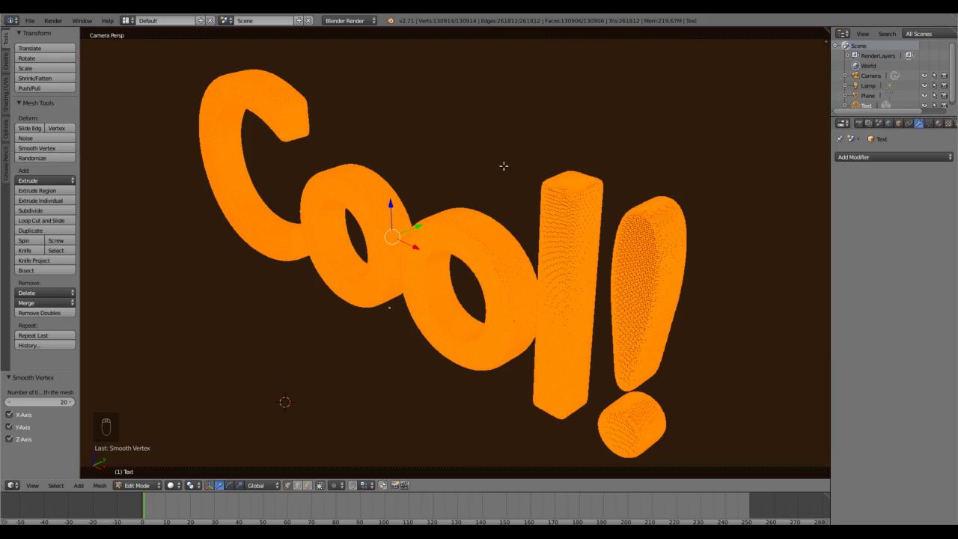
left_click(46, 404)
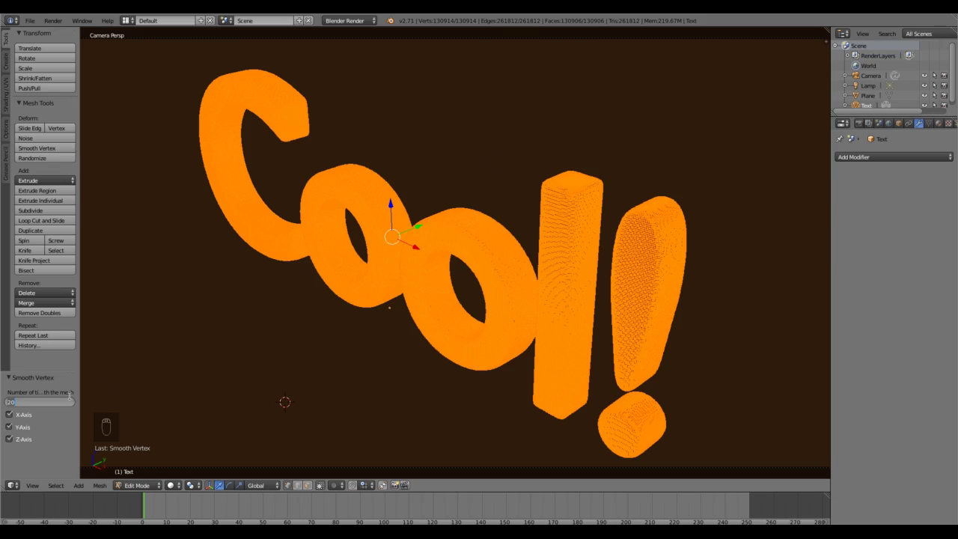
double_click(16, 401)
Return to Object Mode, apply smooth shading to the "Cool!" mesh and render the scene
left_click(135, 484)
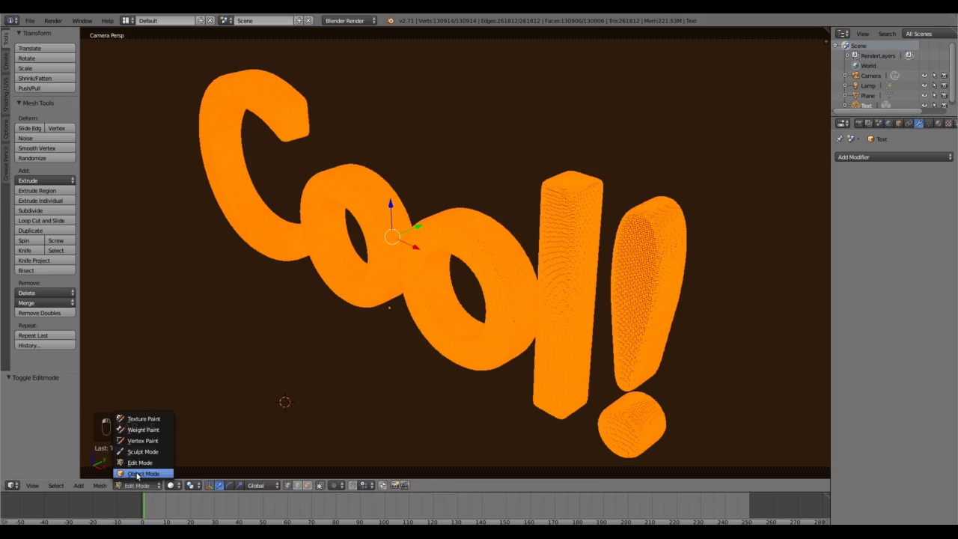
left_click(137, 473)
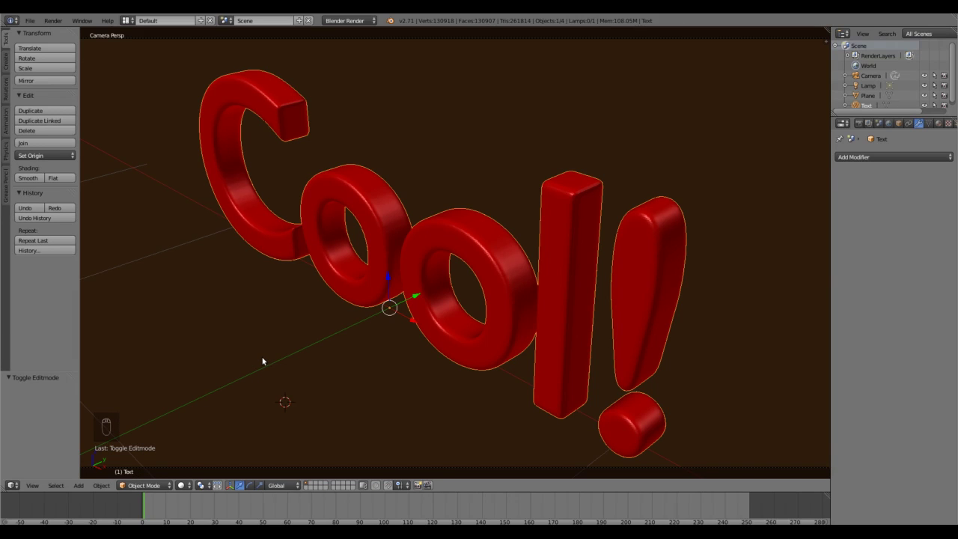
left_click(28, 178)
key("F12")
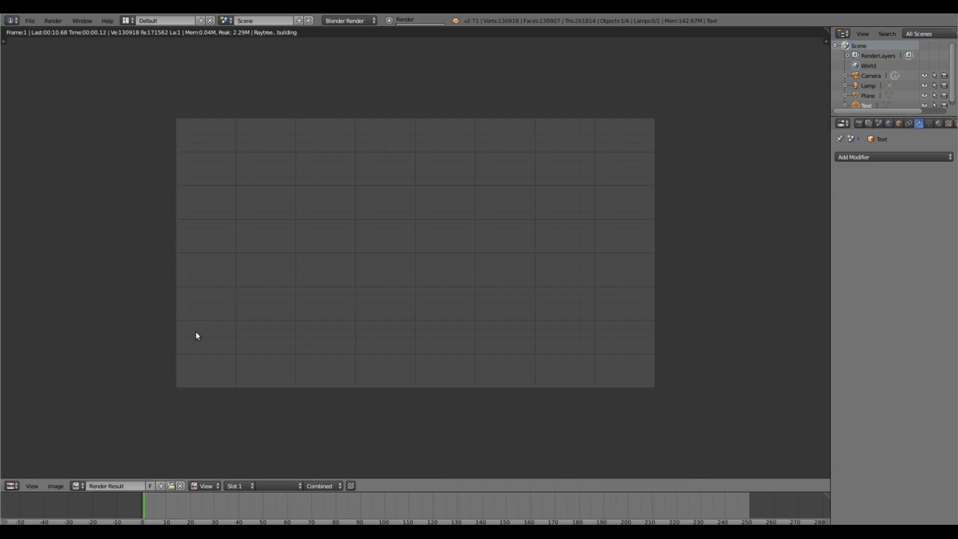